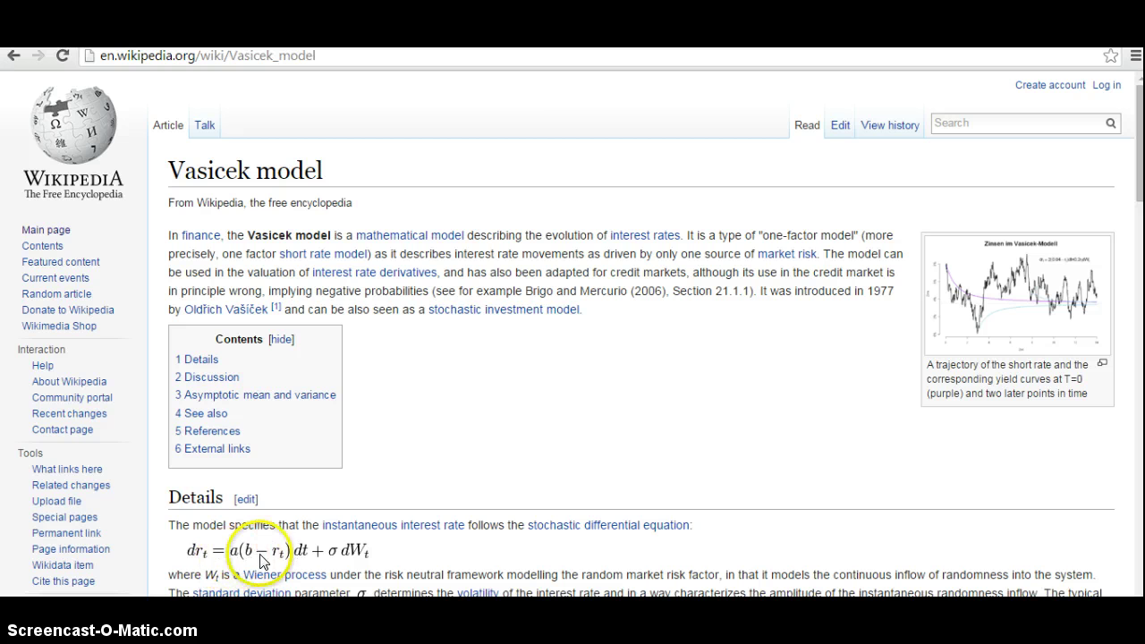
# View the enlarged Vasicek chart, then open the Mean Reversion workbook and select cell E7
pyautogui.click(1010, 310)
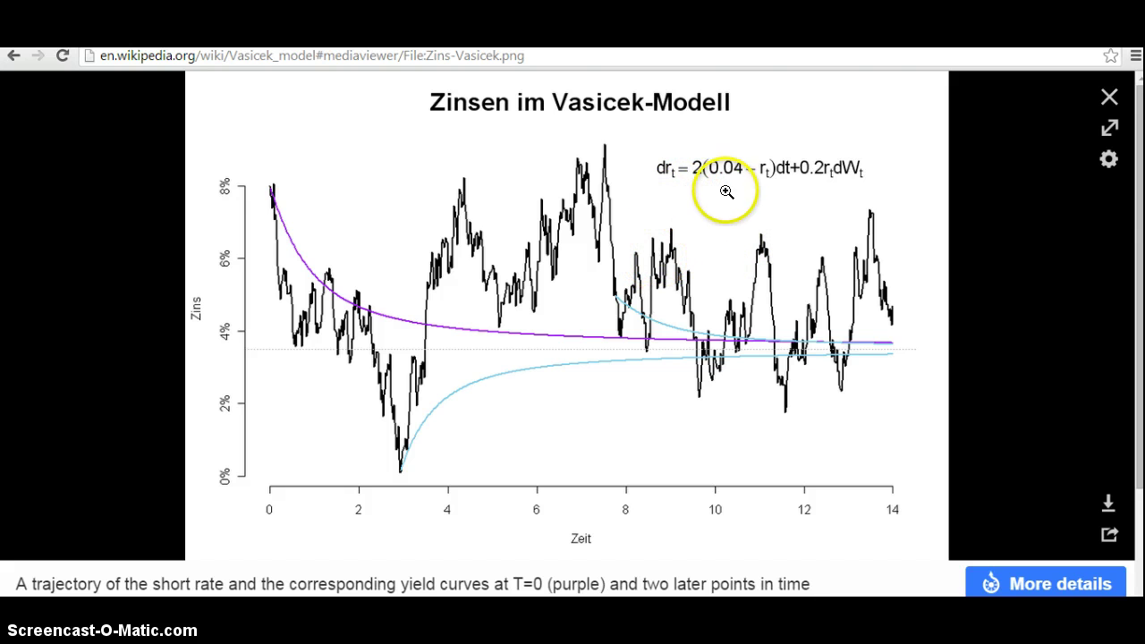
pyautogui.click(1110, 97)
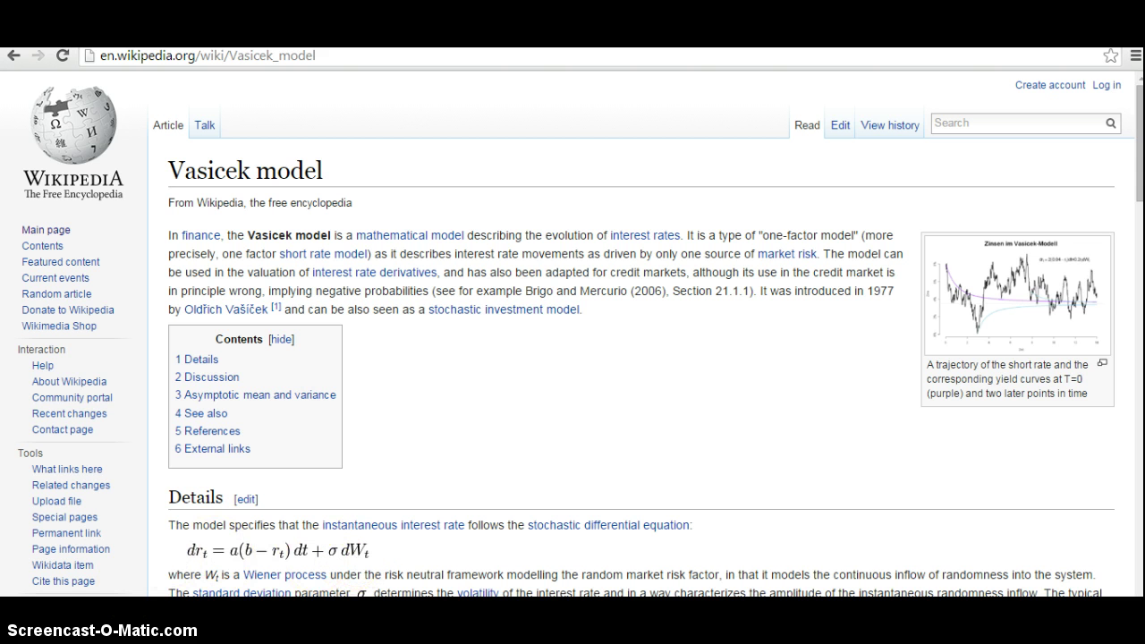
pyautogui.moveTo(362, 591)
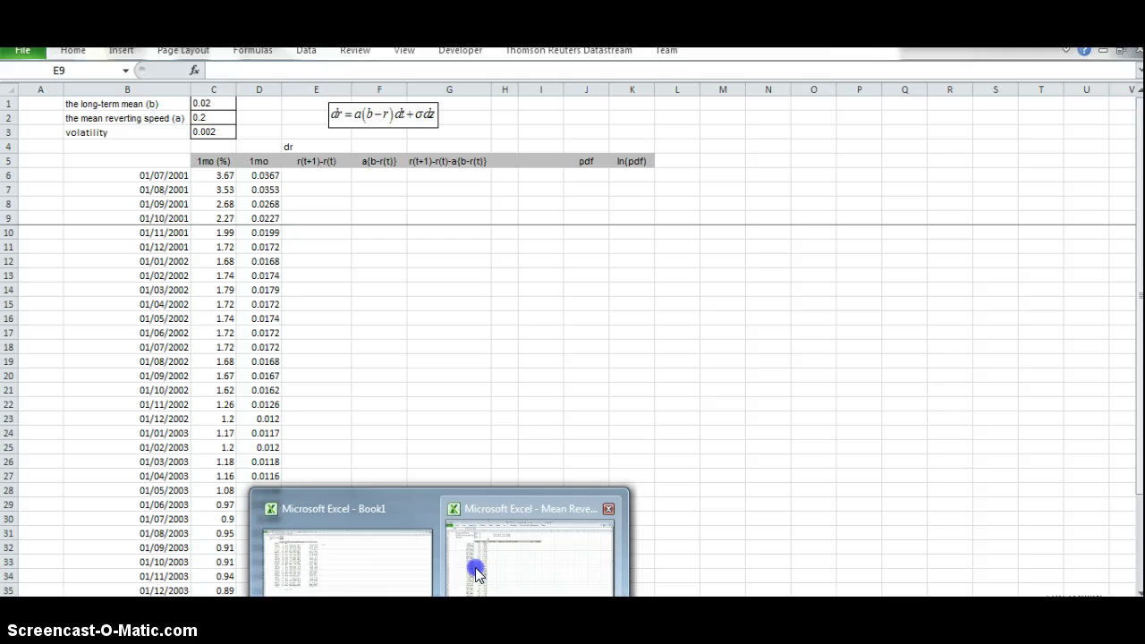
pyautogui.click(475, 568)
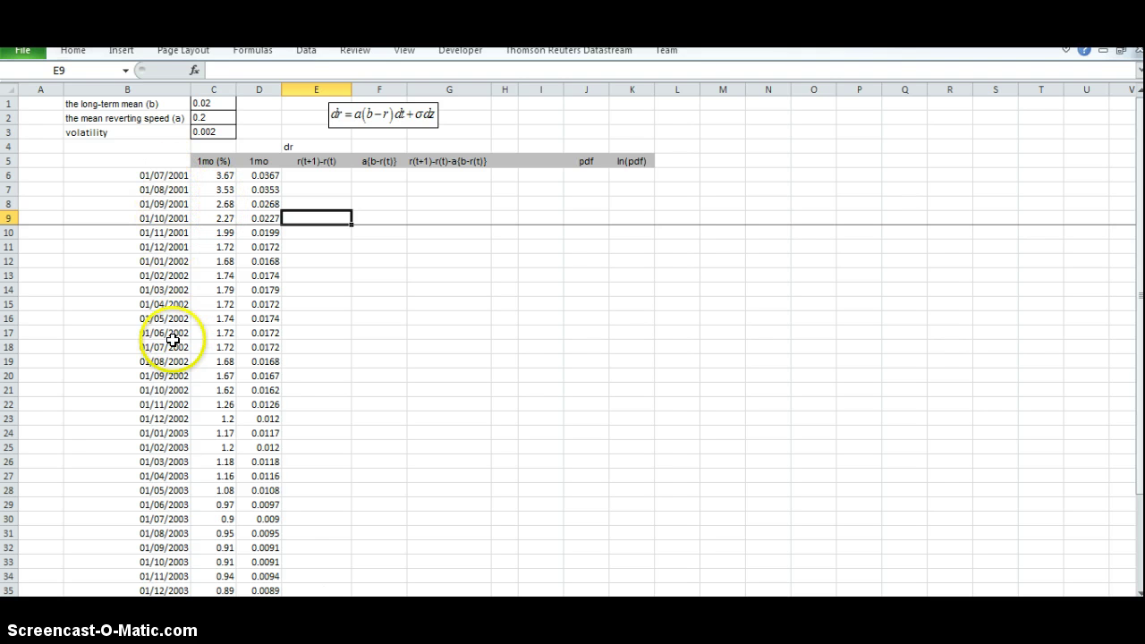
pyautogui.scroll(-2, 170, 519)
pyautogui.scroll(2, 273, 376)
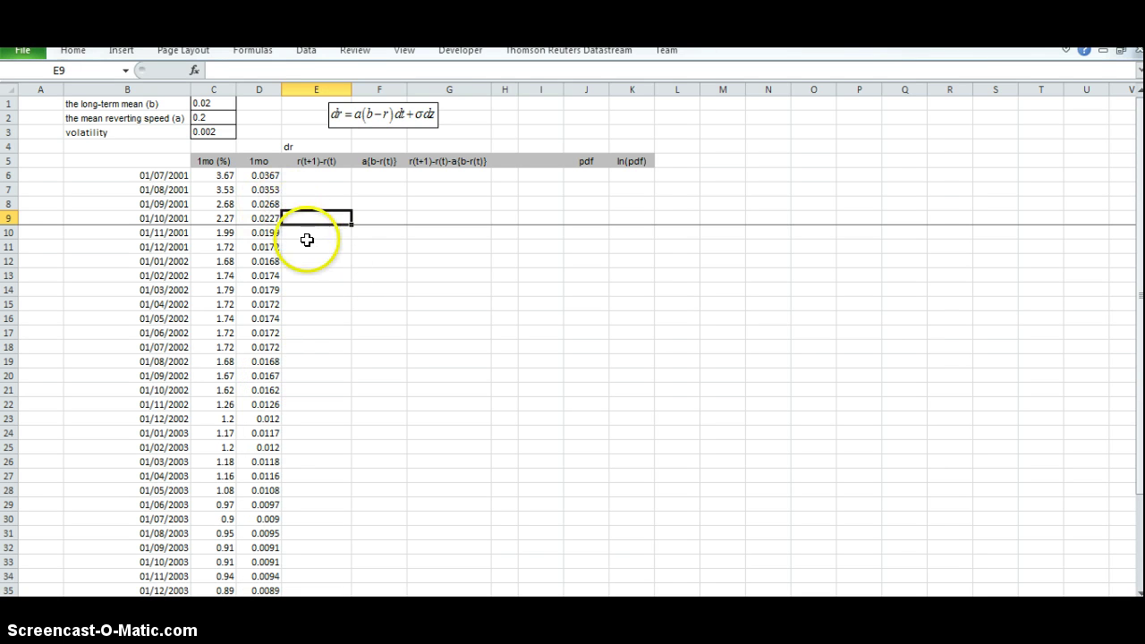
pyautogui.click(303, 188)
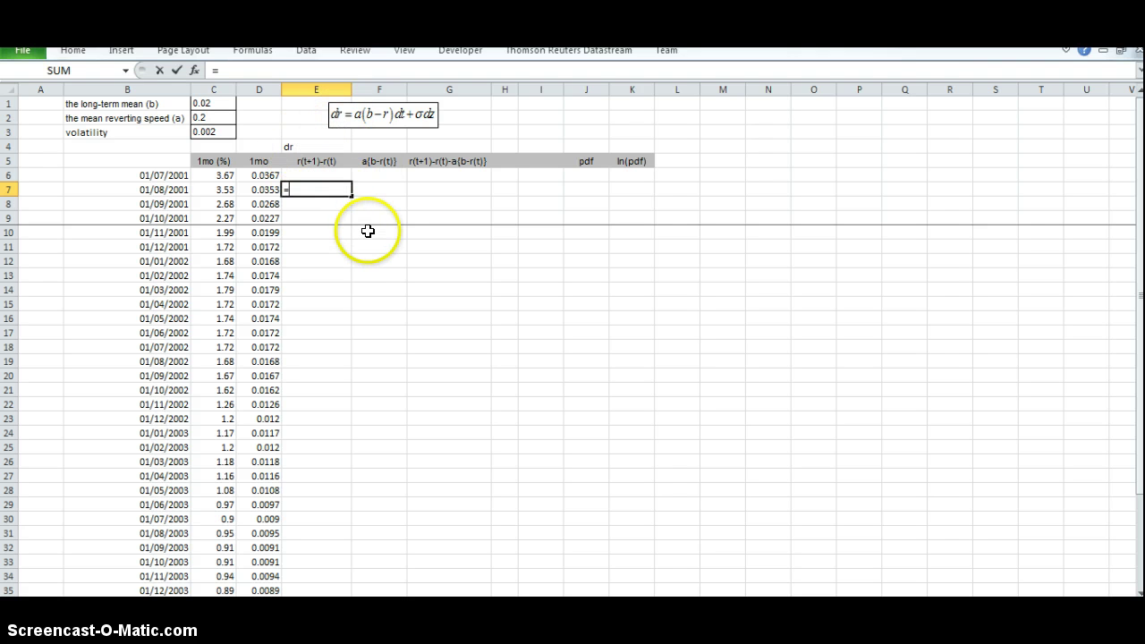
# Enter =D7-D6 in E7 and fill the rate change down to E39
pyautogui.click(257, 190)
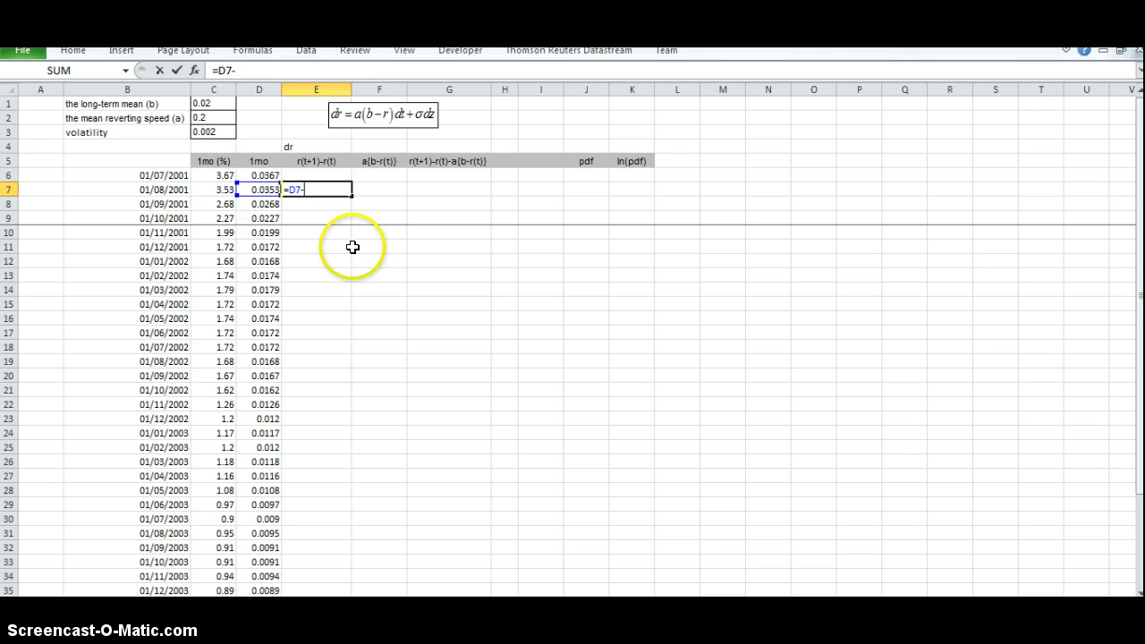
pyautogui.write('-')
pyautogui.click(265, 174)
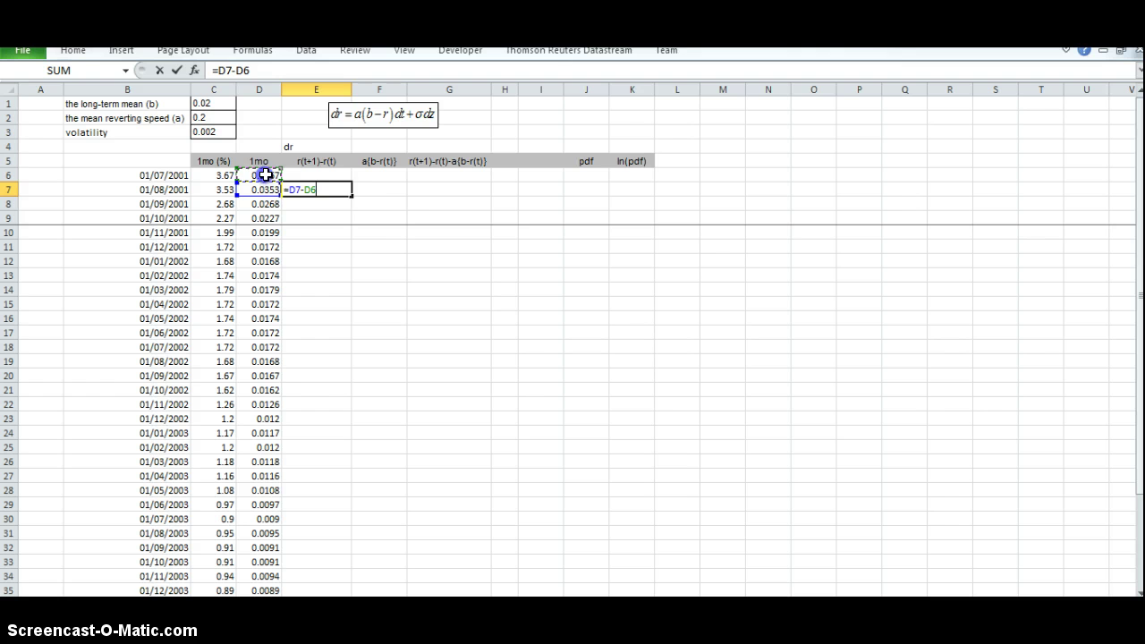
pyautogui.press('Return')
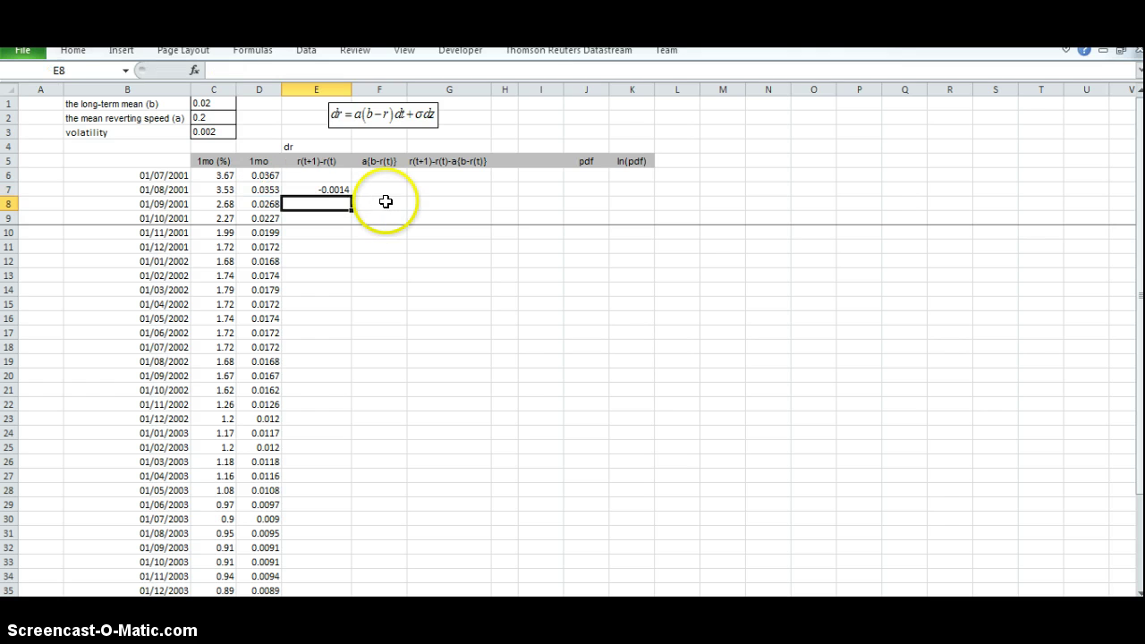
pyautogui.click(329, 190)
pyautogui.moveTo(353, 197); pyautogui.dragTo(345, 586)
pyautogui.click(391, 489)
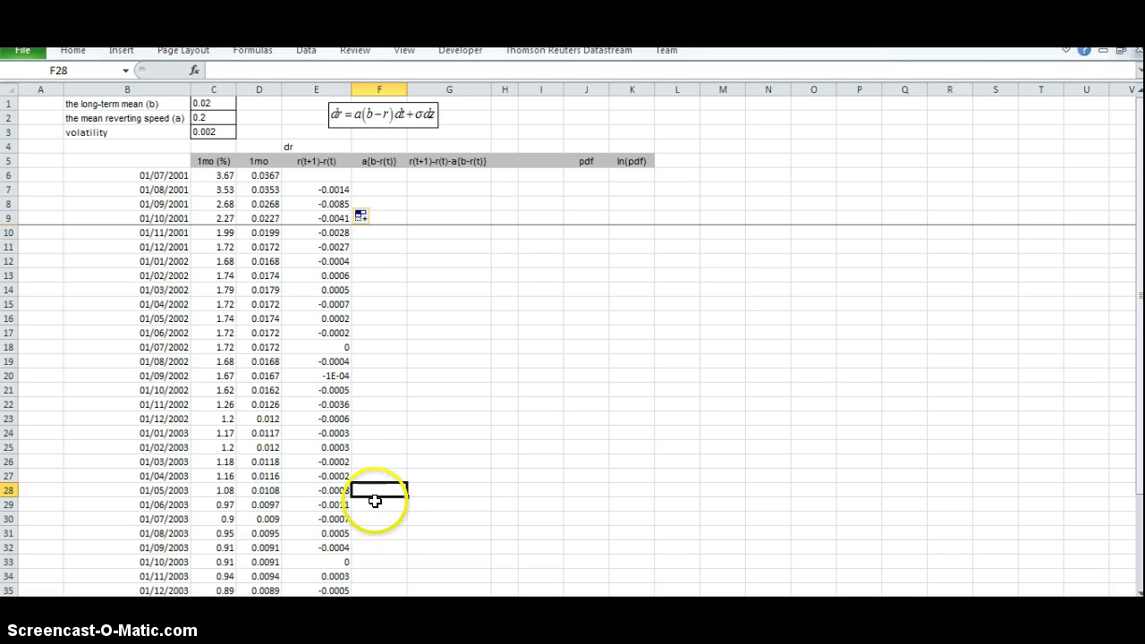
pyautogui.click(385, 193)
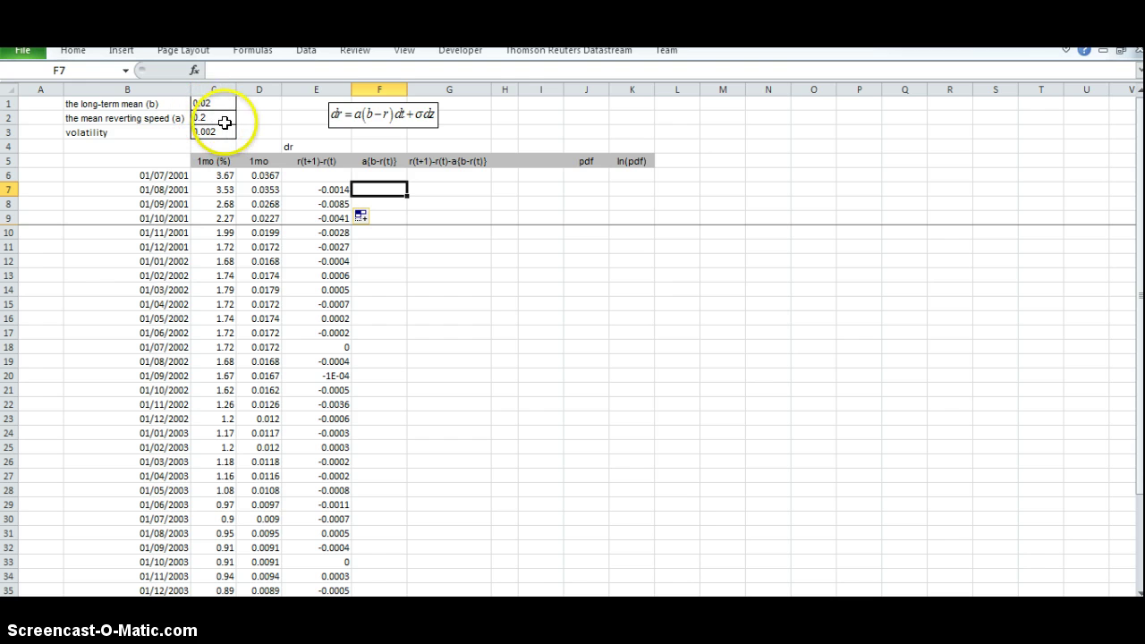
# Check the long-term mean, reversion speed and volatility labels in B1:B3
pyautogui.click(163, 103)
pyautogui.click(161, 118)
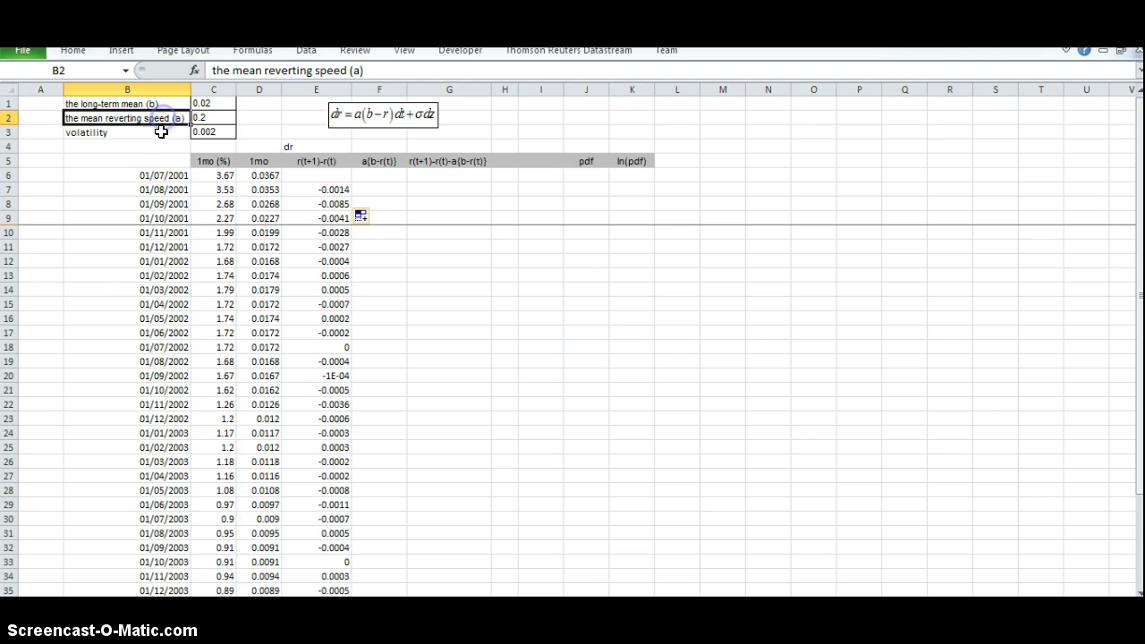
pyautogui.click(157, 132)
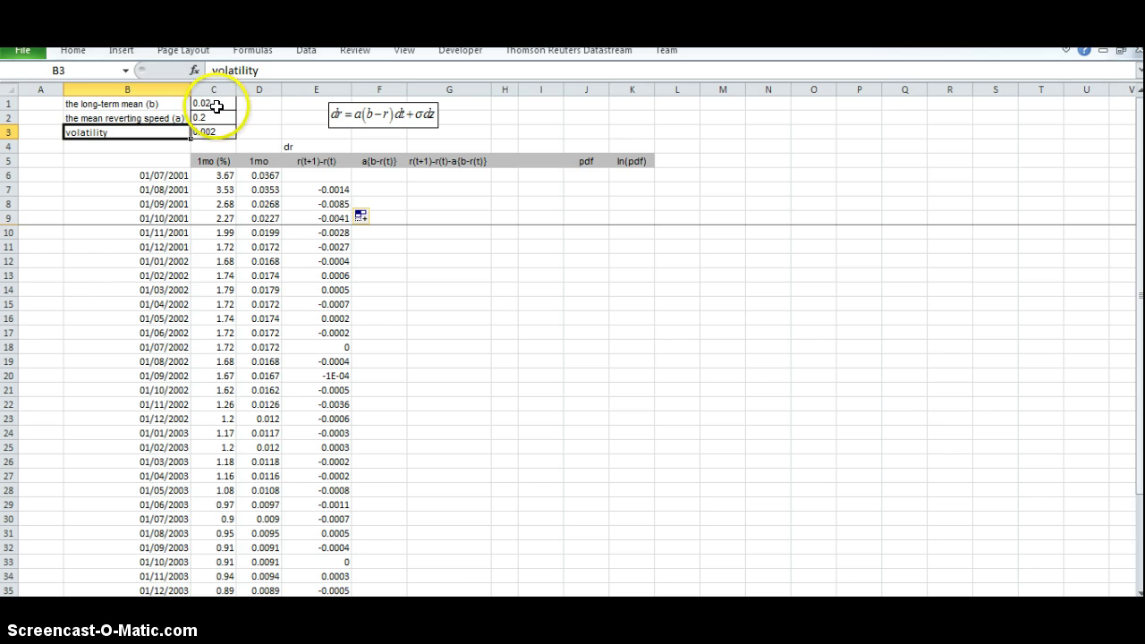
pyautogui.click(383, 189)
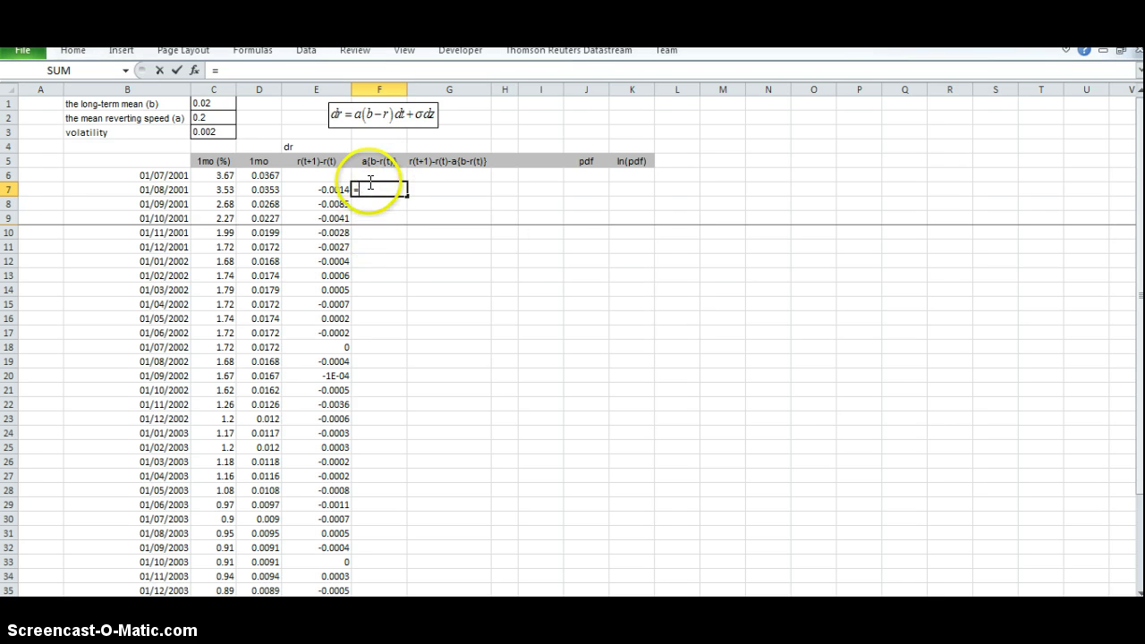
# Enter =$C$2*($C$1-D6) in F7 and fill it down to F39
pyautogui.click(209, 114)
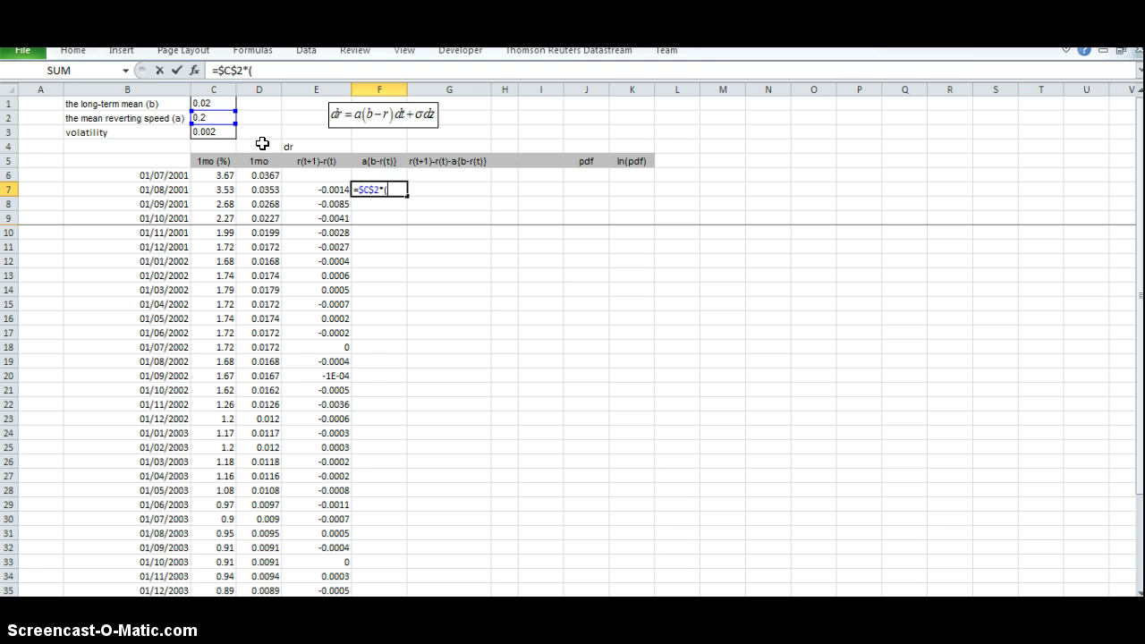
pyautogui.write('*(')
pyautogui.click(215, 103)
pyautogui.click(268, 175)
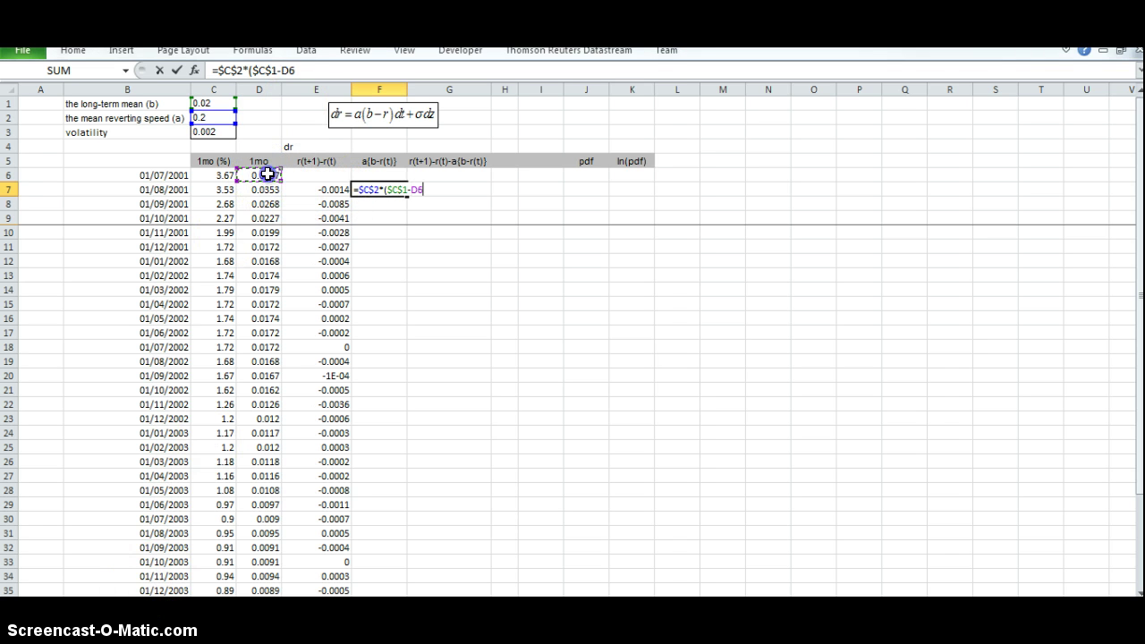
pyautogui.write(')')
pyautogui.press('Return')
pyautogui.click(379, 188)
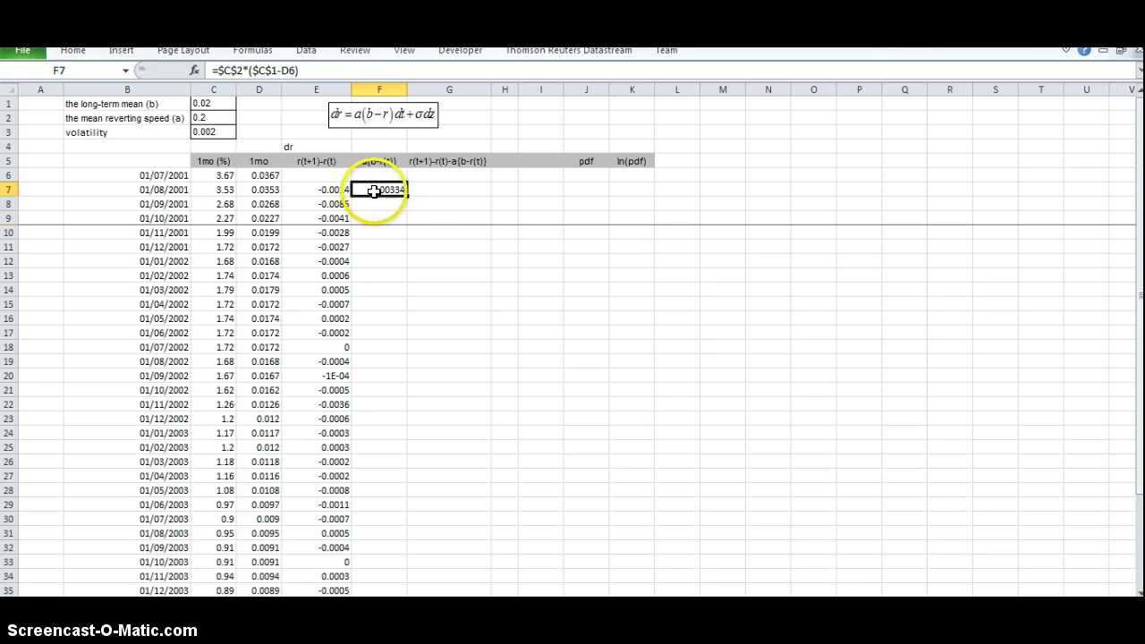
pyautogui.moveTo(408, 193); pyautogui.dragTo(383, 588)
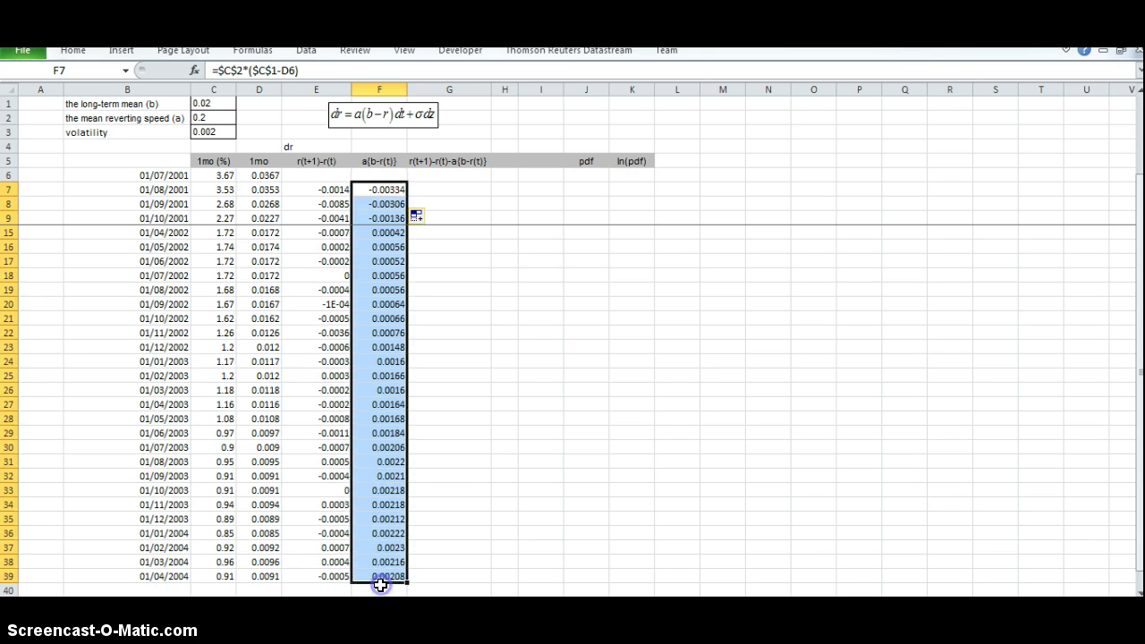
pyautogui.scroll(2, 514, 474)
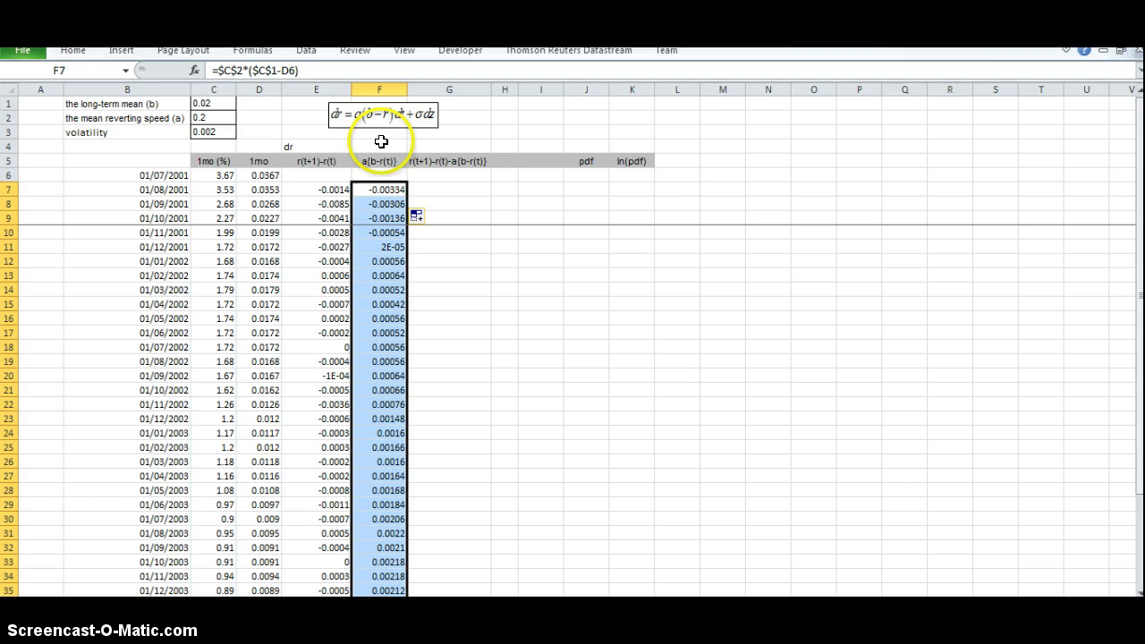
pyautogui.click(314, 190)
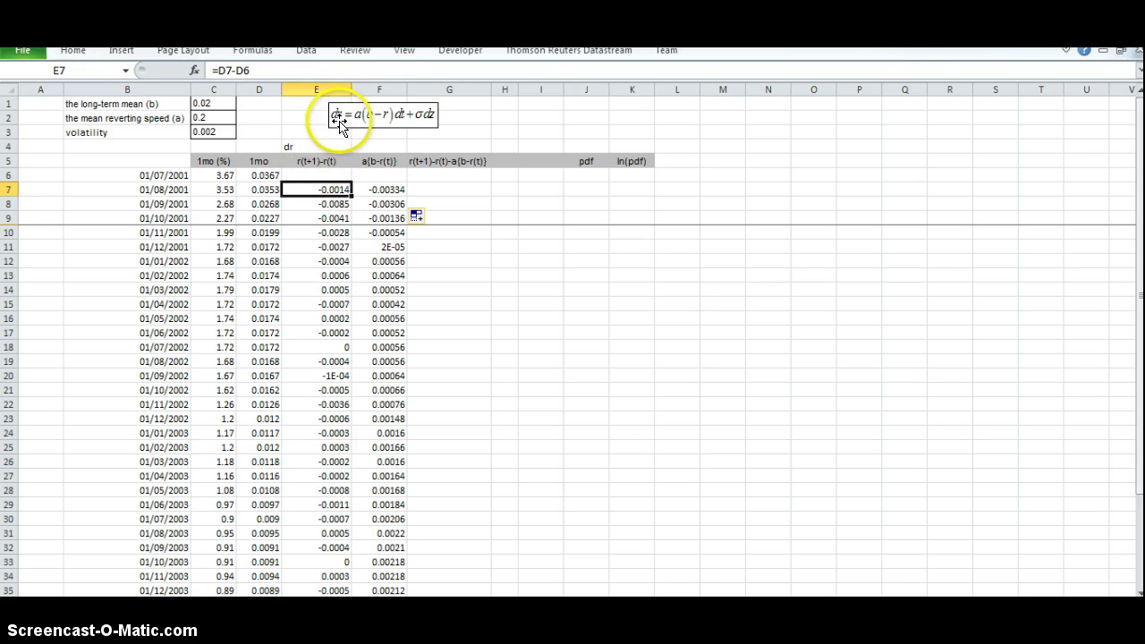
pyautogui.click(381, 191)
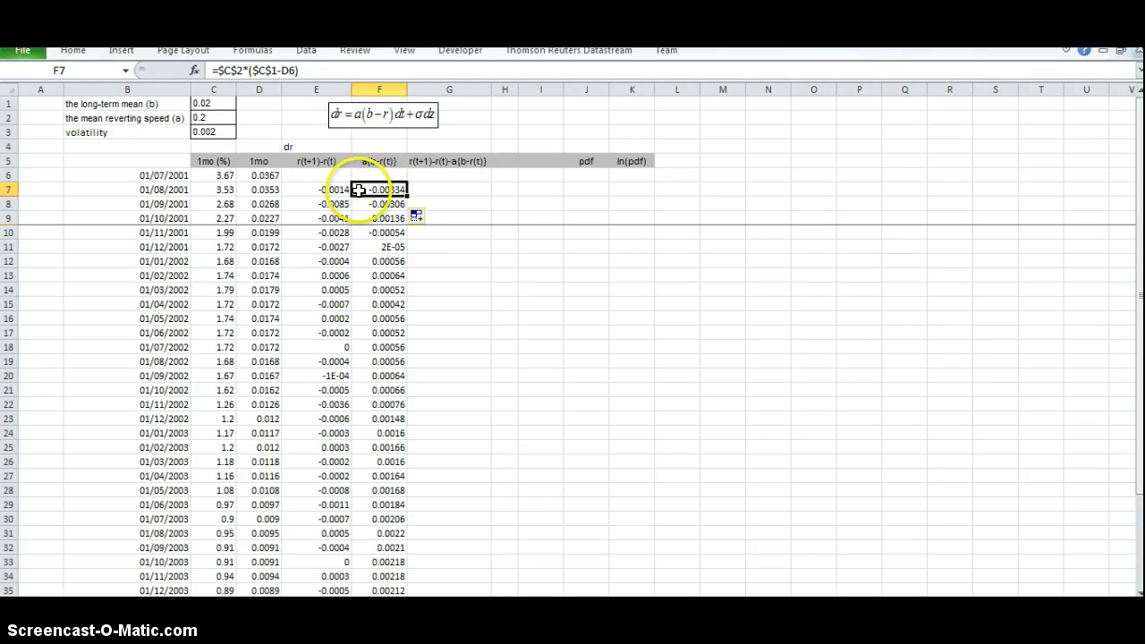
# Enter =E7-F7 in G7 and fill the residual down to G39
pyautogui.click(433, 192)
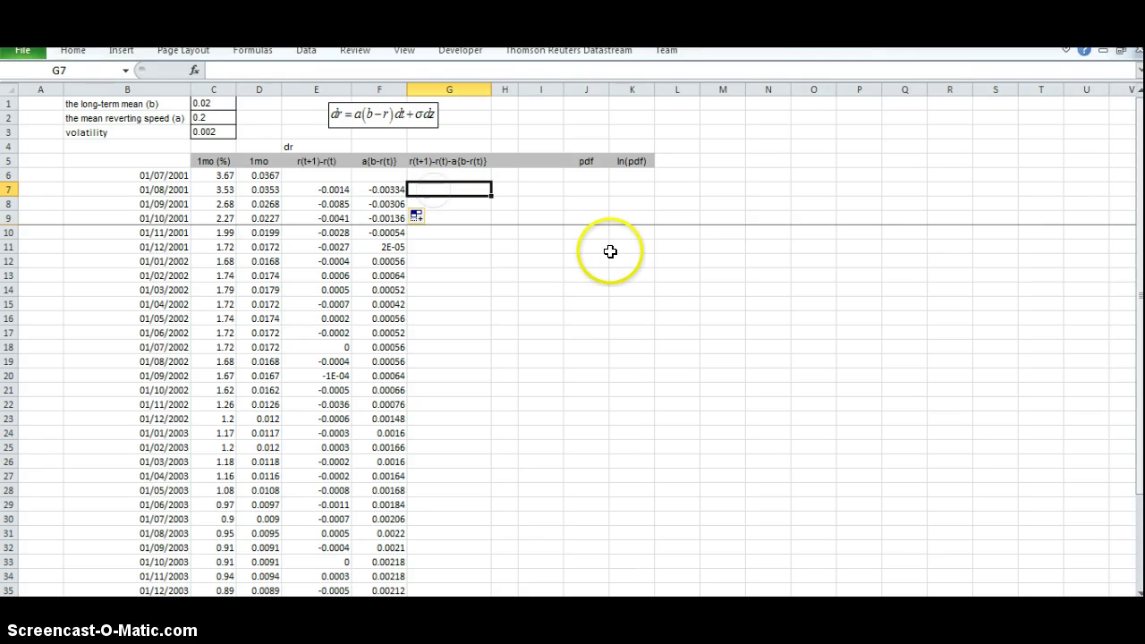
pyautogui.write('=')
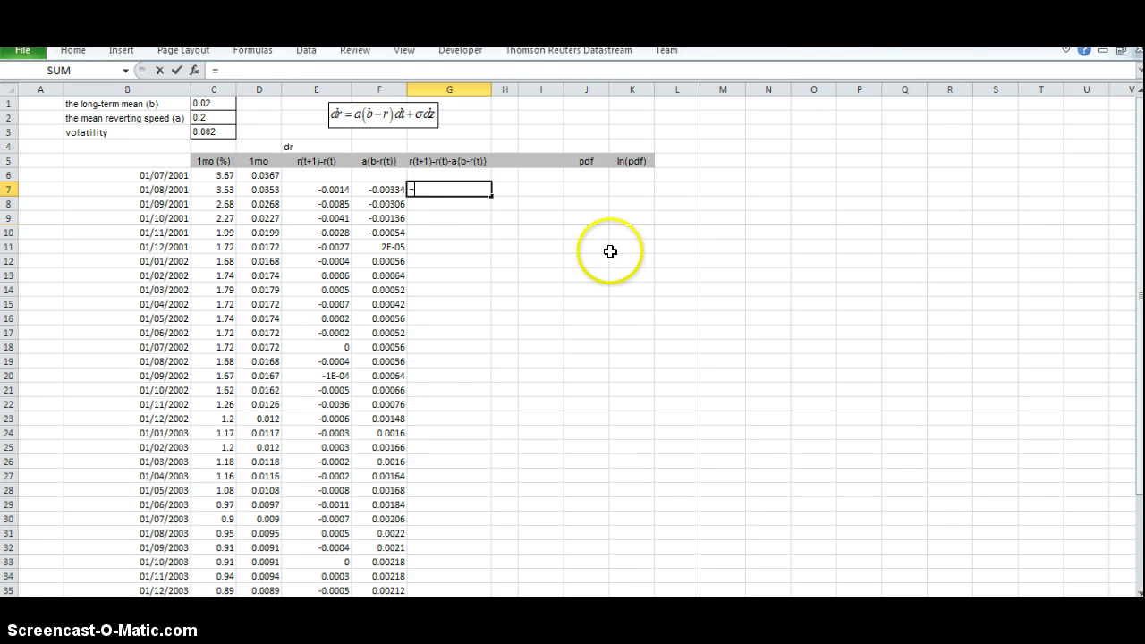
pyautogui.click(330, 192)
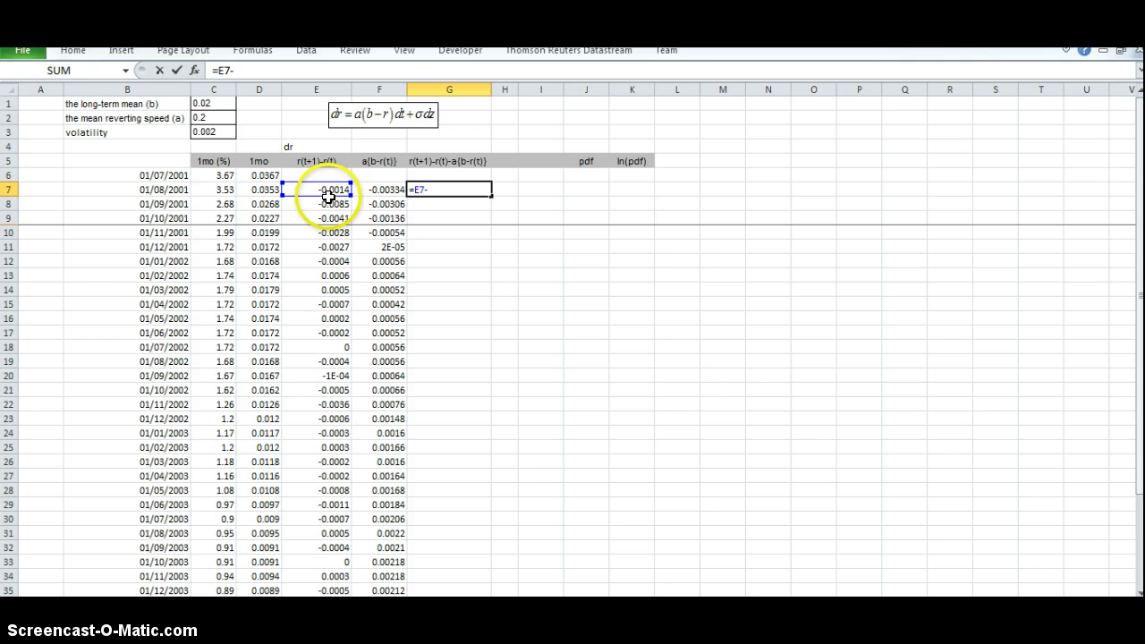
pyautogui.write('-')
pyautogui.click(374, 191)
pyautogui.press('Return')
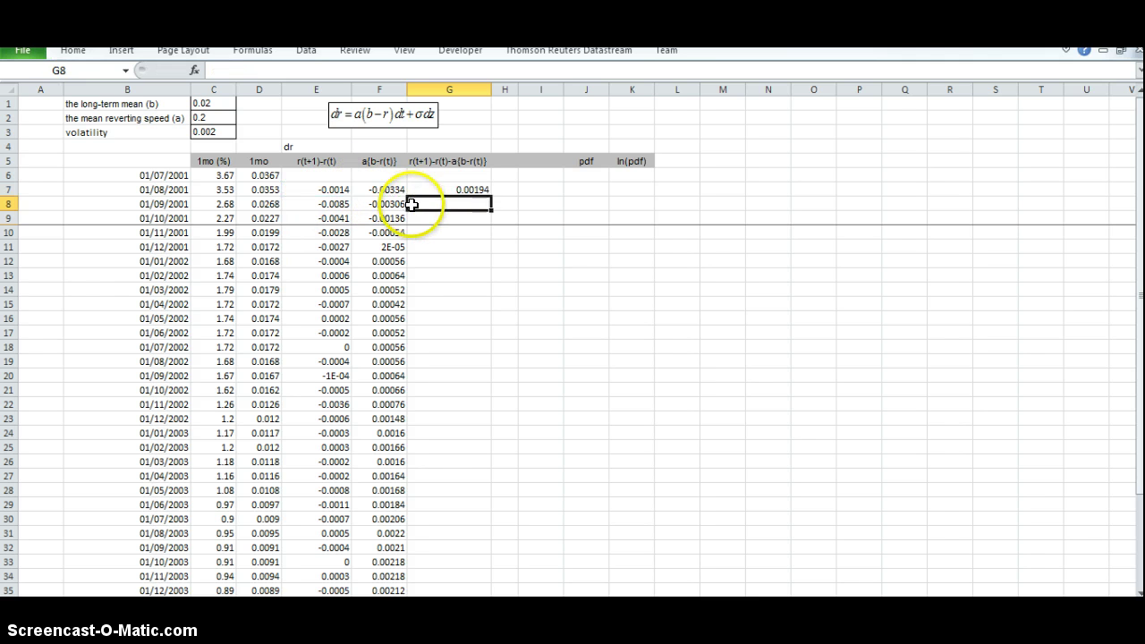
pyautogui.click(465, 189)
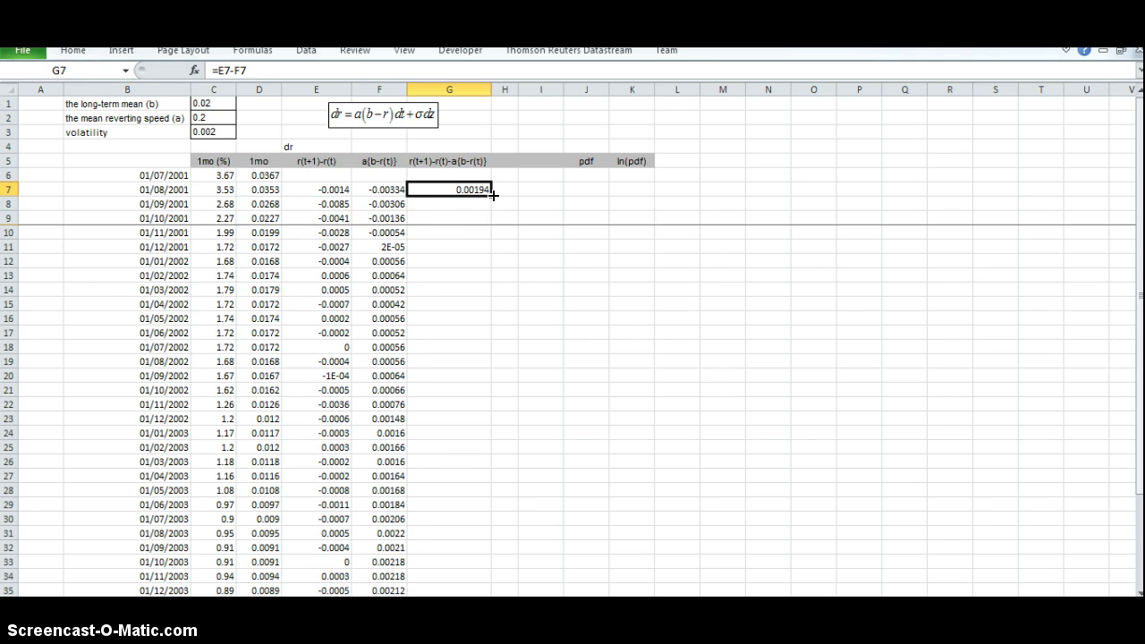
pyautogui.moveTo(493, 194); pyautogui.dragTo(467, 585)
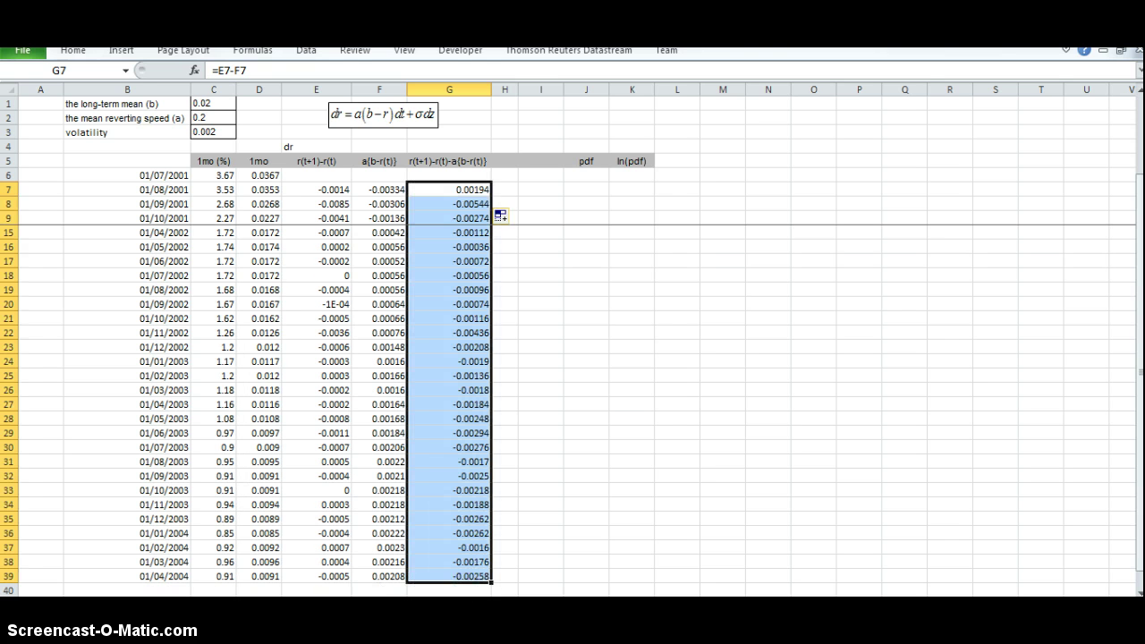
pyautogui.press('Left')
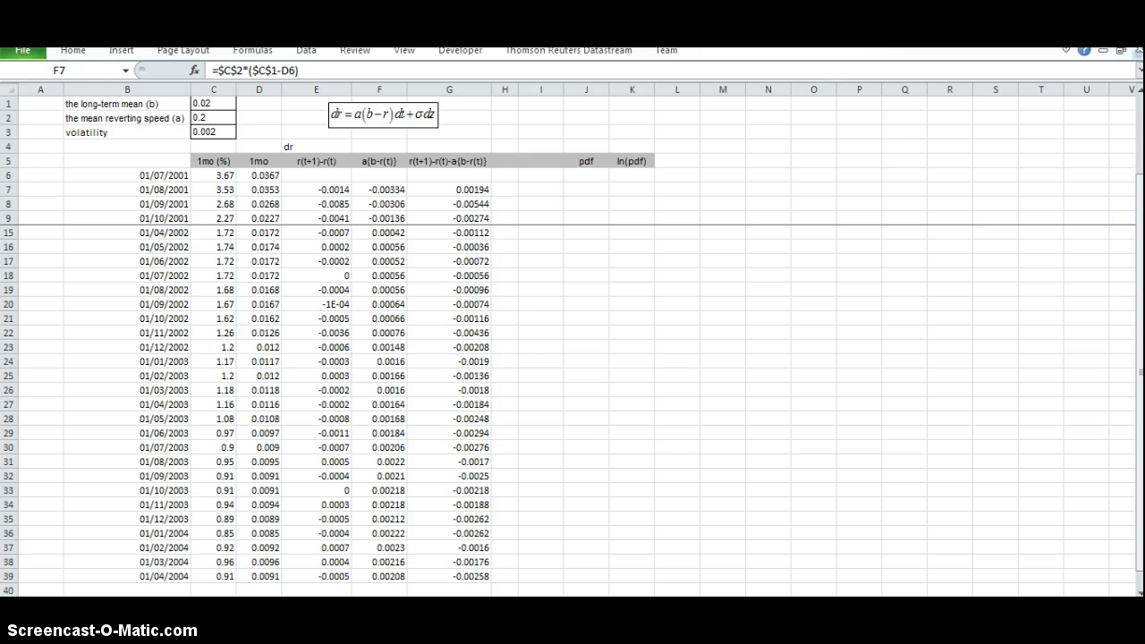
# Switch from the Wikipedia Vasicek article to the Thomas Ho Company website tab
pyautogui.click(268, 582)
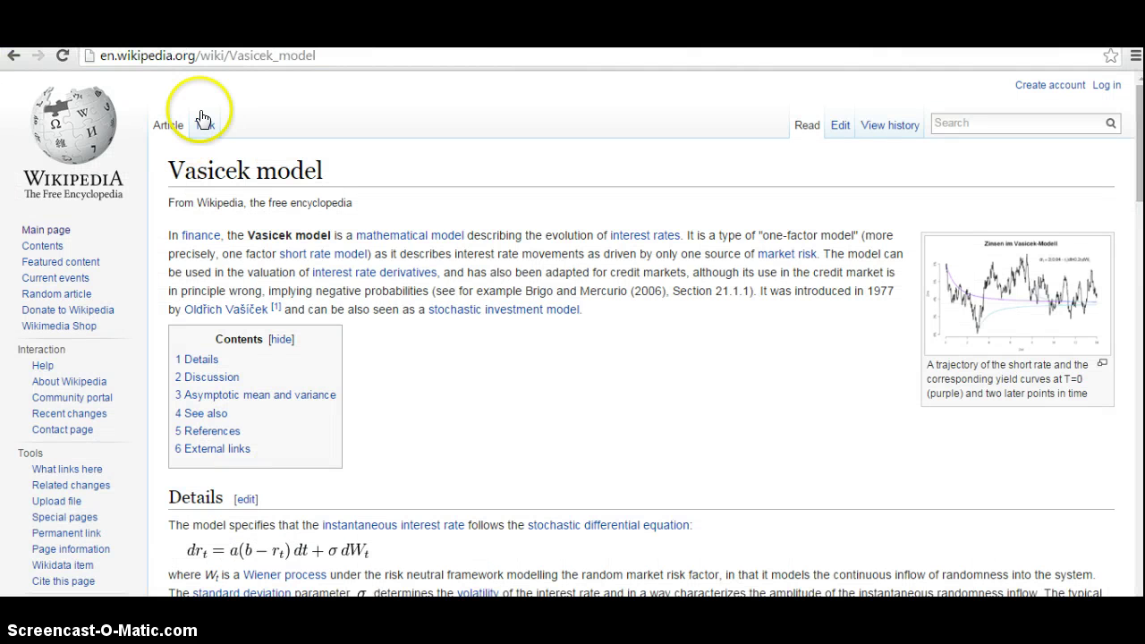
pyautogui.hotkey('ctrl', 'Tab')
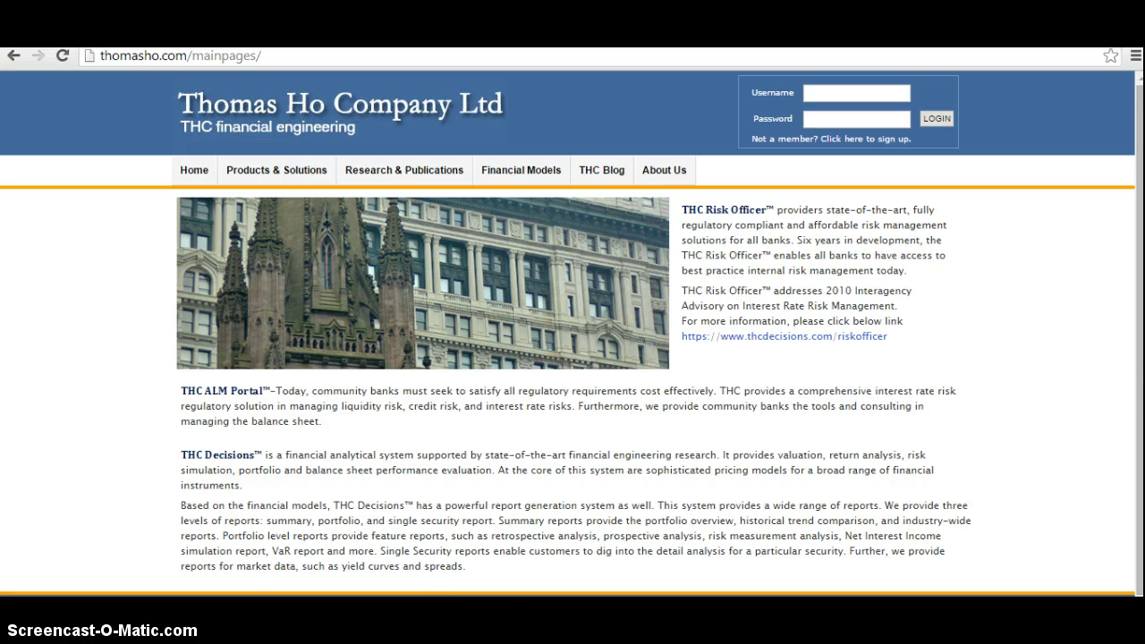
pyautogui.moveTo(320, 596)
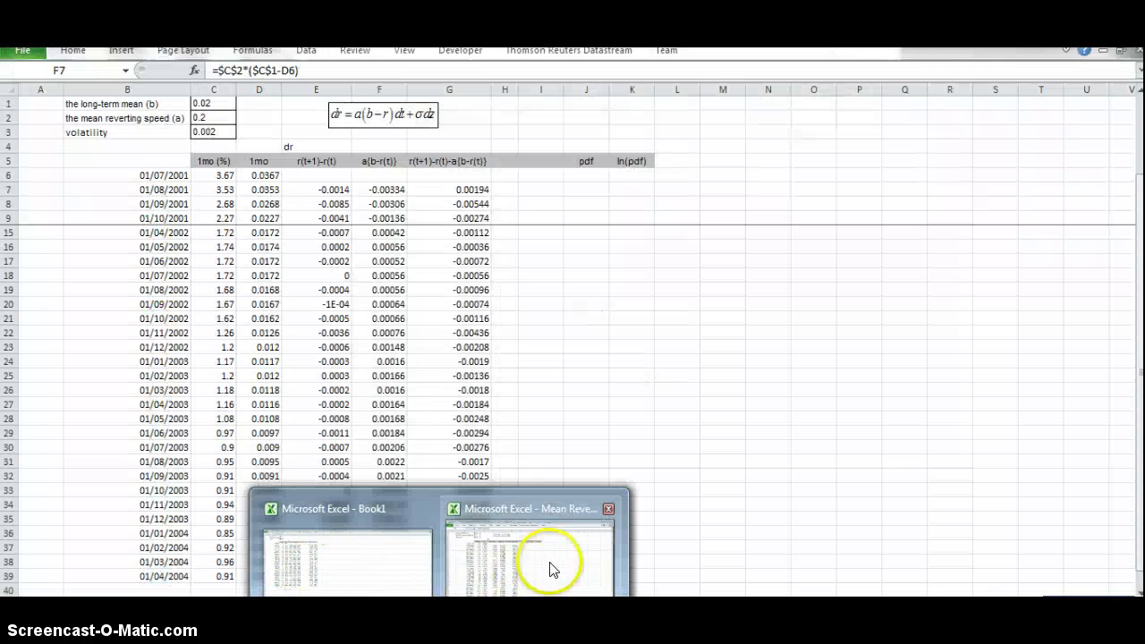
# Enter =NORMDIST(G7,0,$C$3,FALSE) in J7 of the Mean Reversion workbook
pyautogui.click(546, 564)
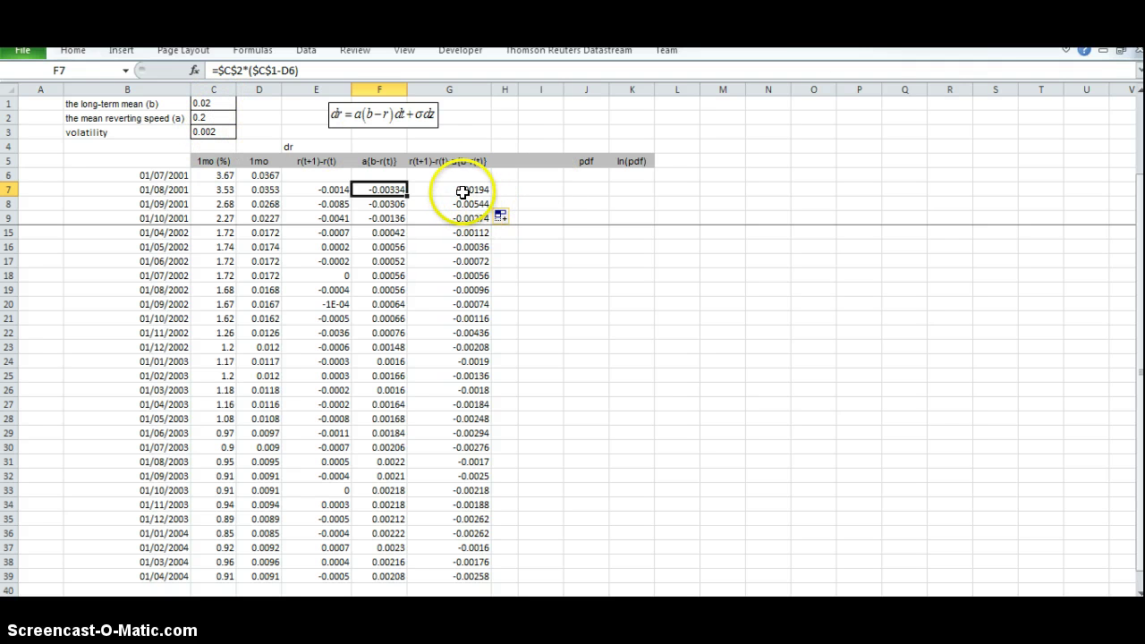
pyautogui.click(579, 187)
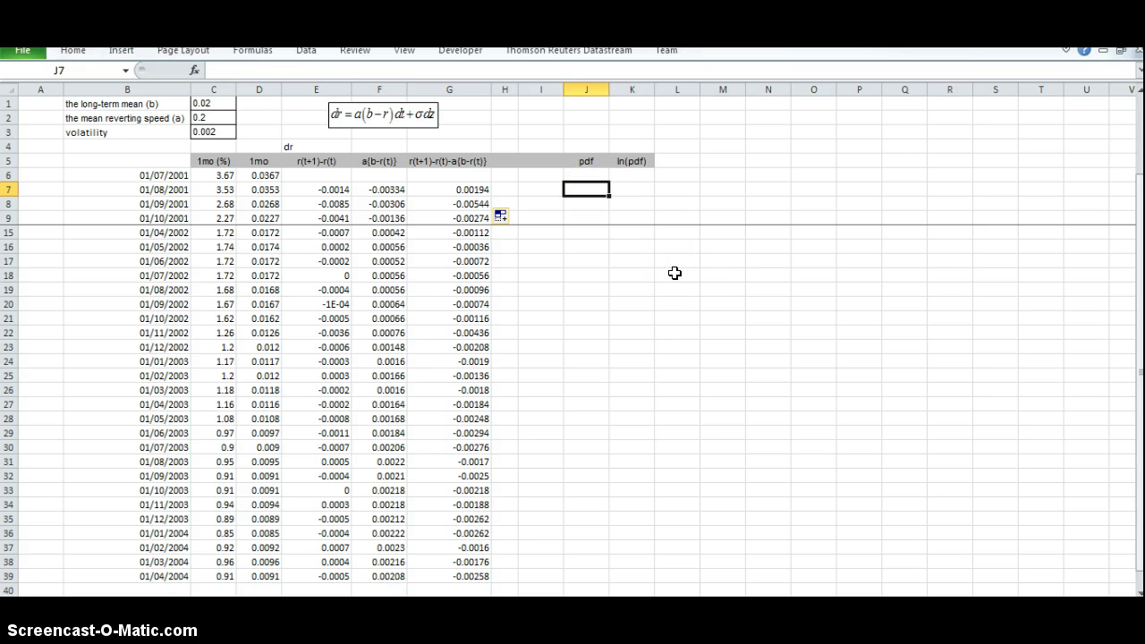
pyautogui.write('=')
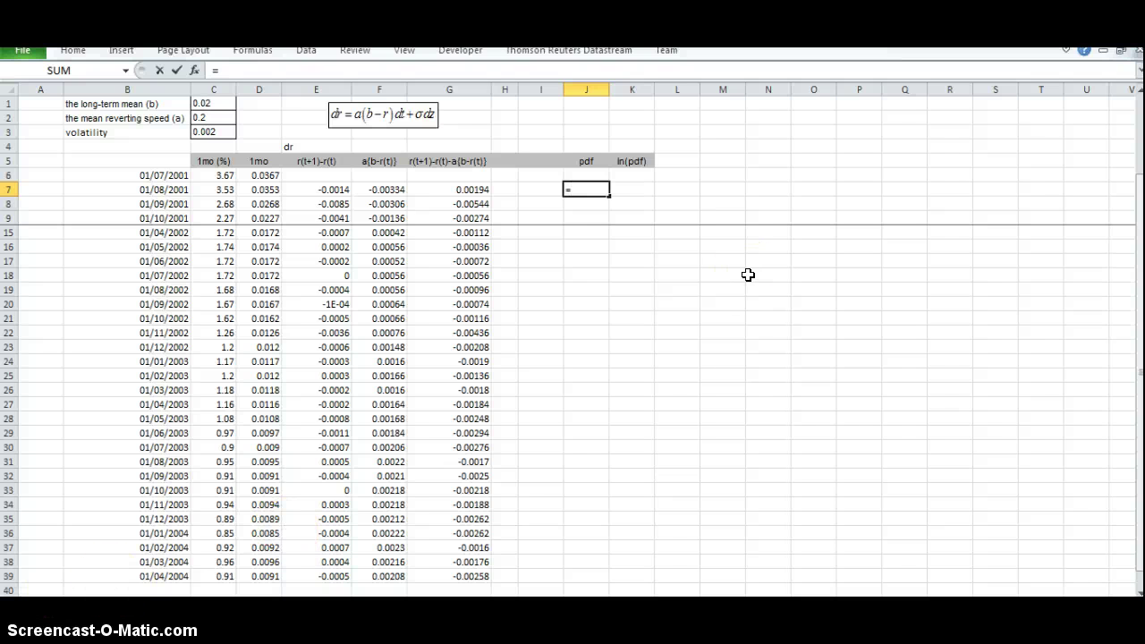
pyautogui.write('norm')
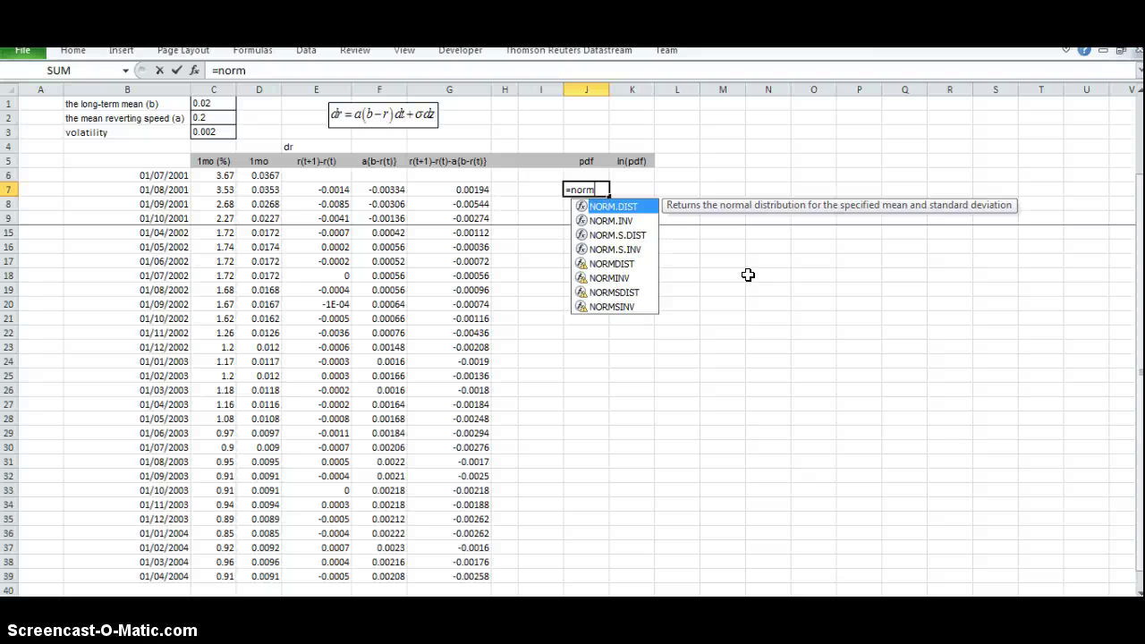
pyautogui.write('dist')
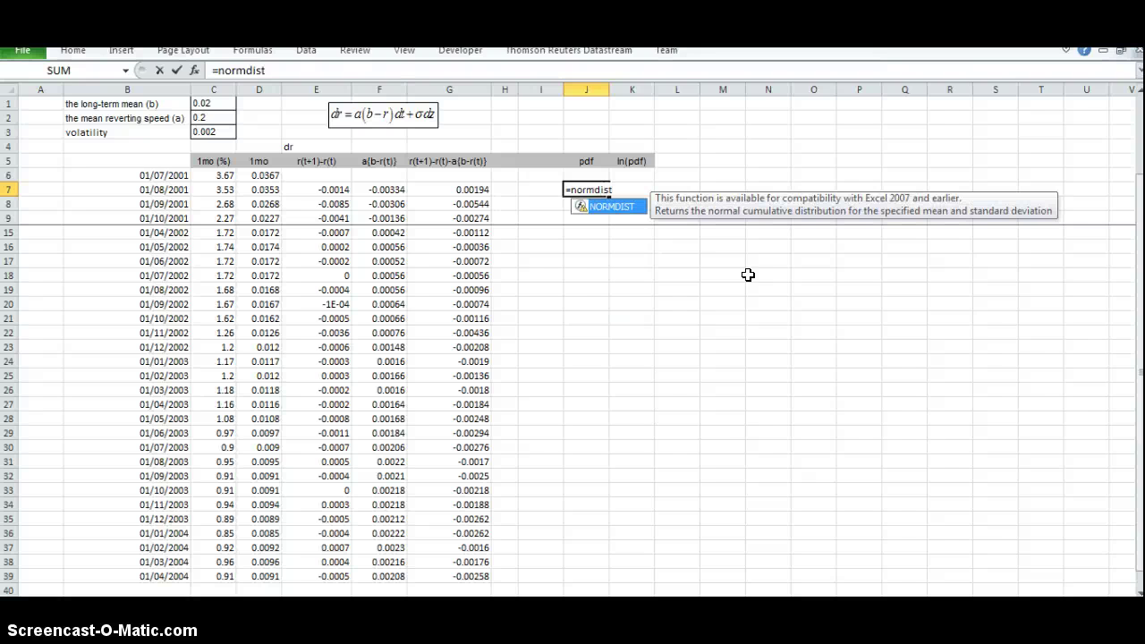
pyautogui.write('(')
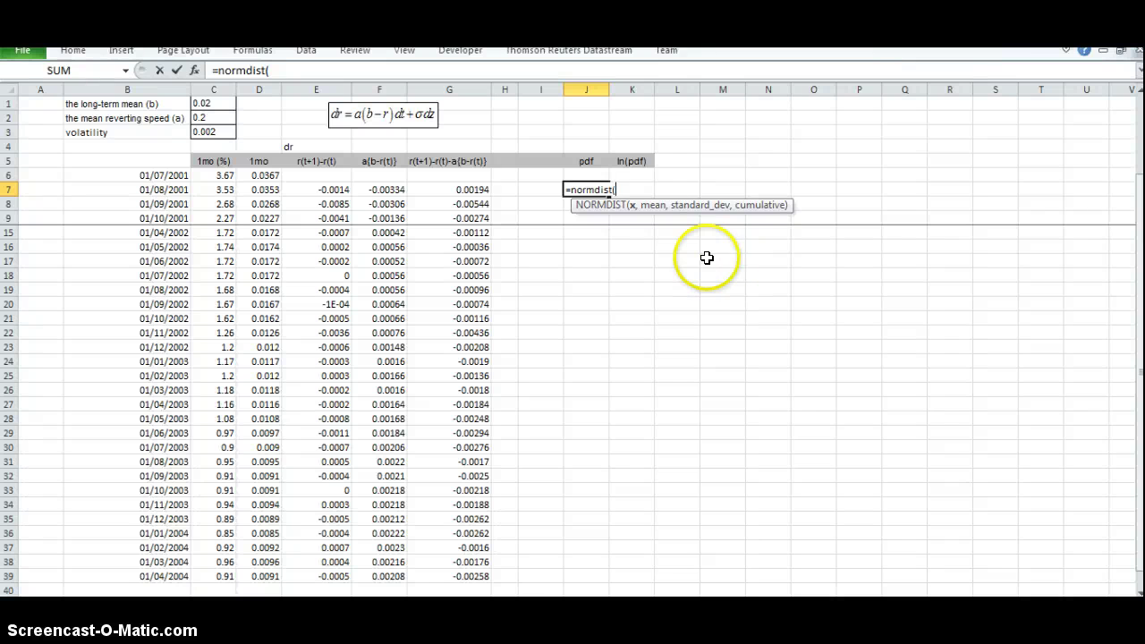
pyautogui.click(463, 190)
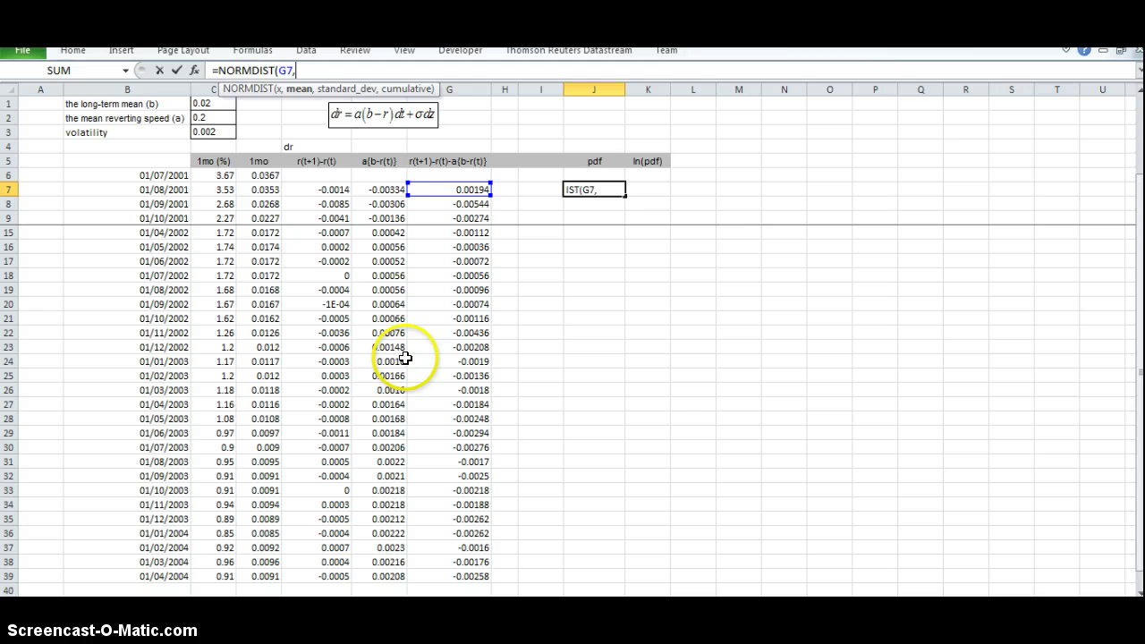
pyautogui.write(',')
pyautogui.click(618, 190)
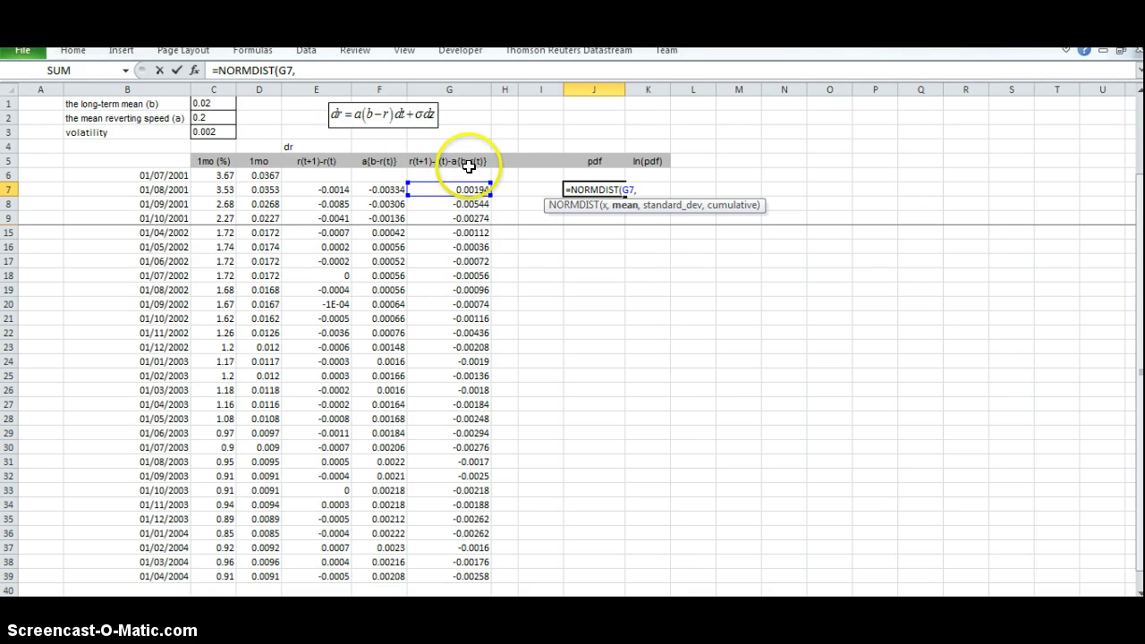
pyautogui.write('0')
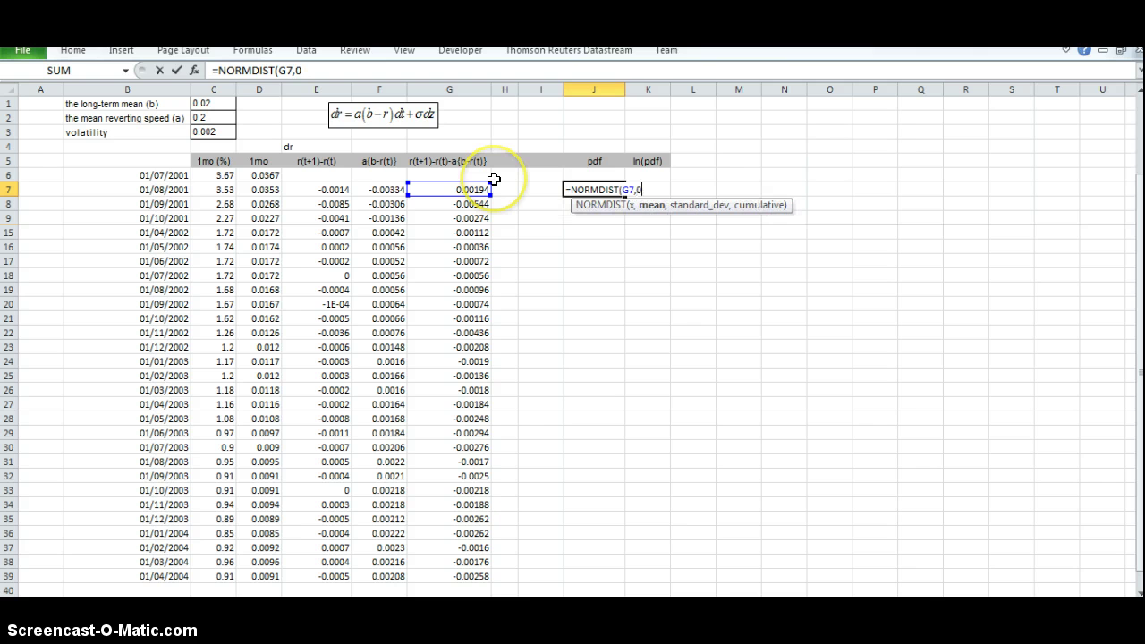
pyautogui.write(',')
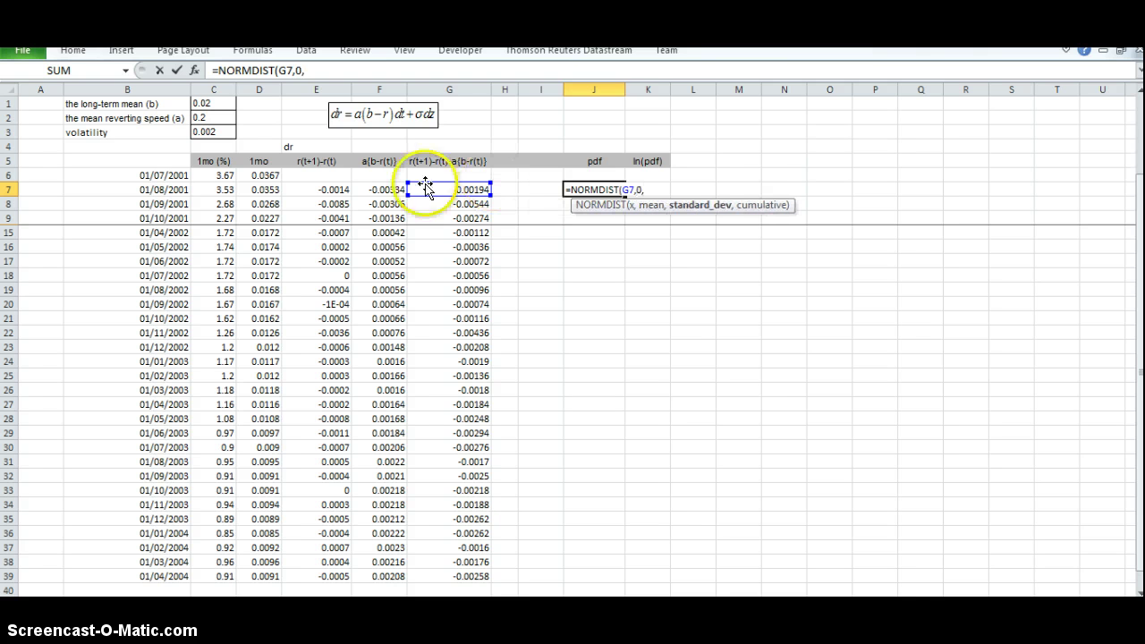
pyautogui.click(211, 132)
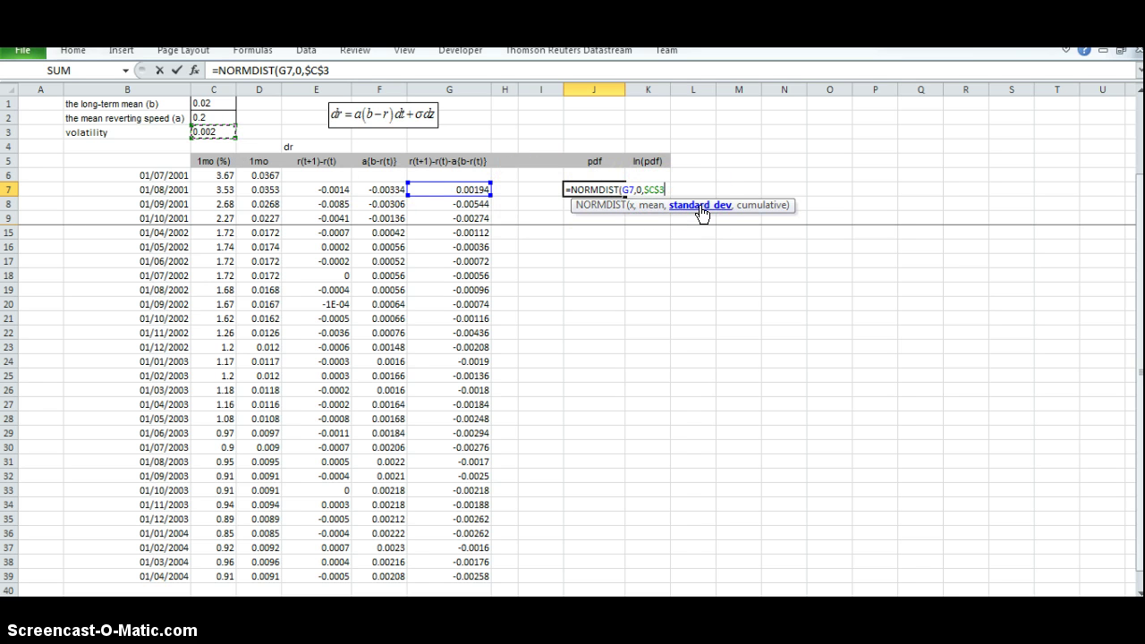
pyautogui.write(',')
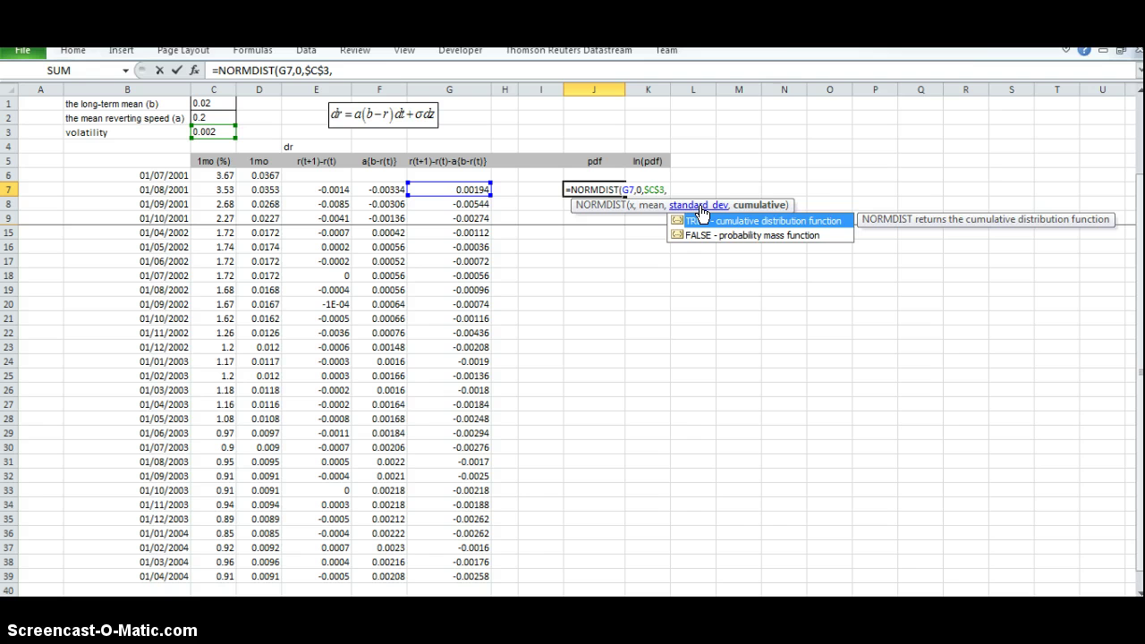
pyautogui.click(765, 205)
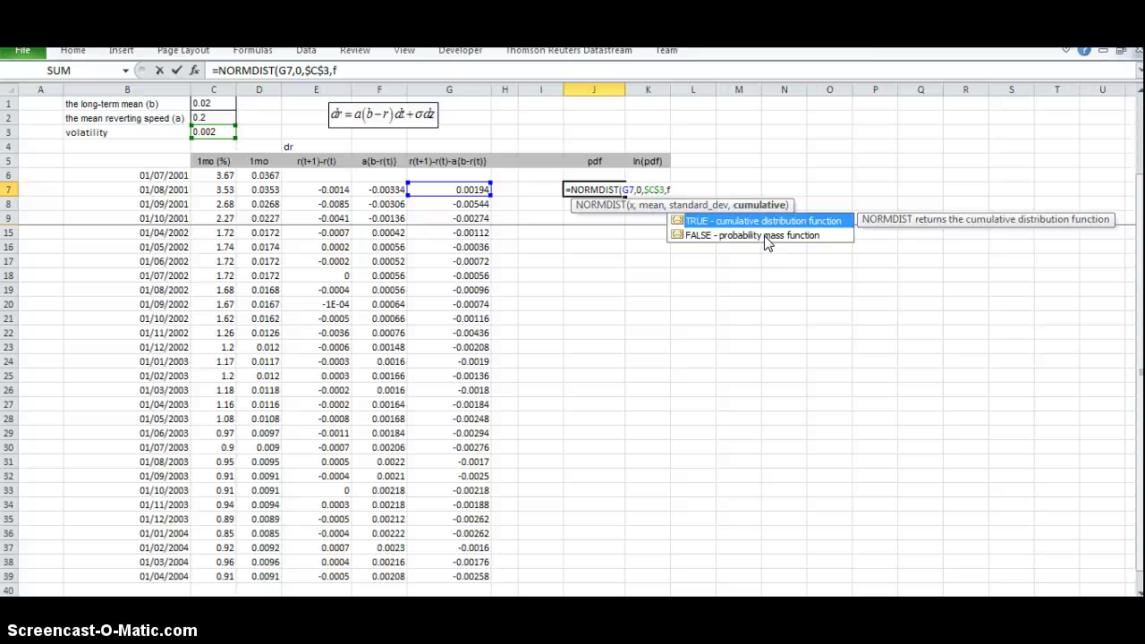
pyautogui.write(')')
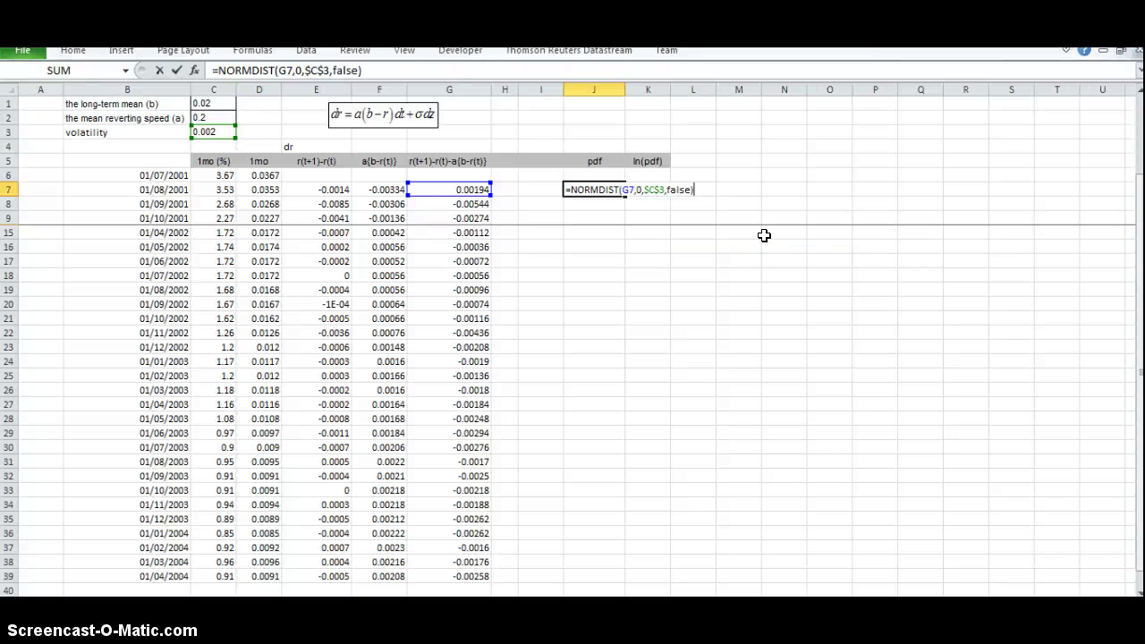
pyautogui.press('Return')
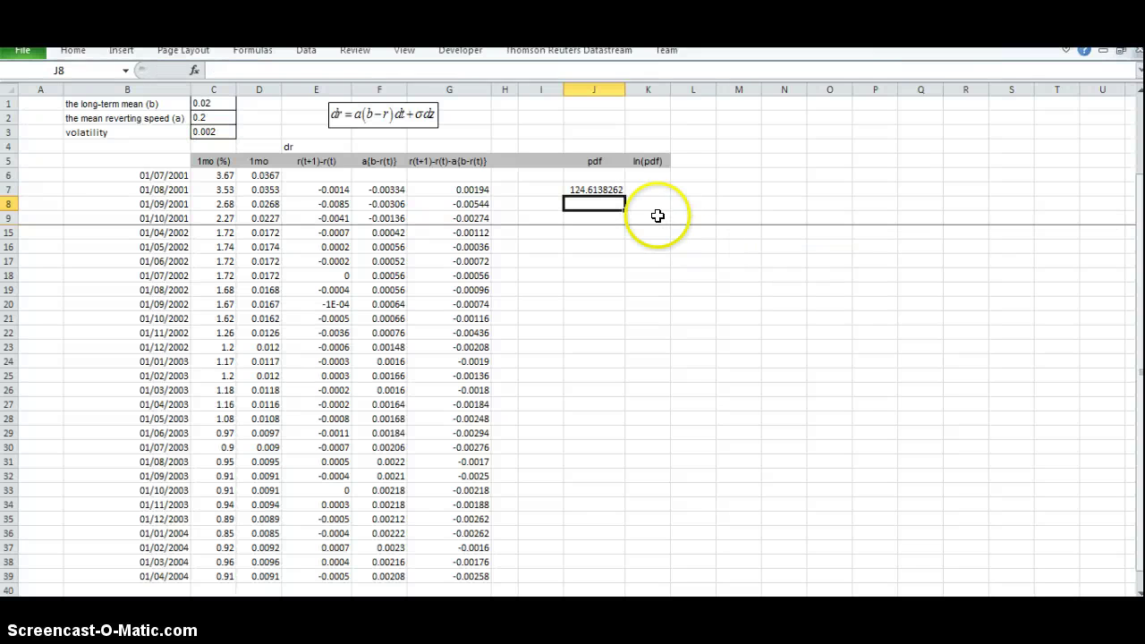
# Fill the pdf formula from J7 down to J39
pyautogui.click(596, 186)
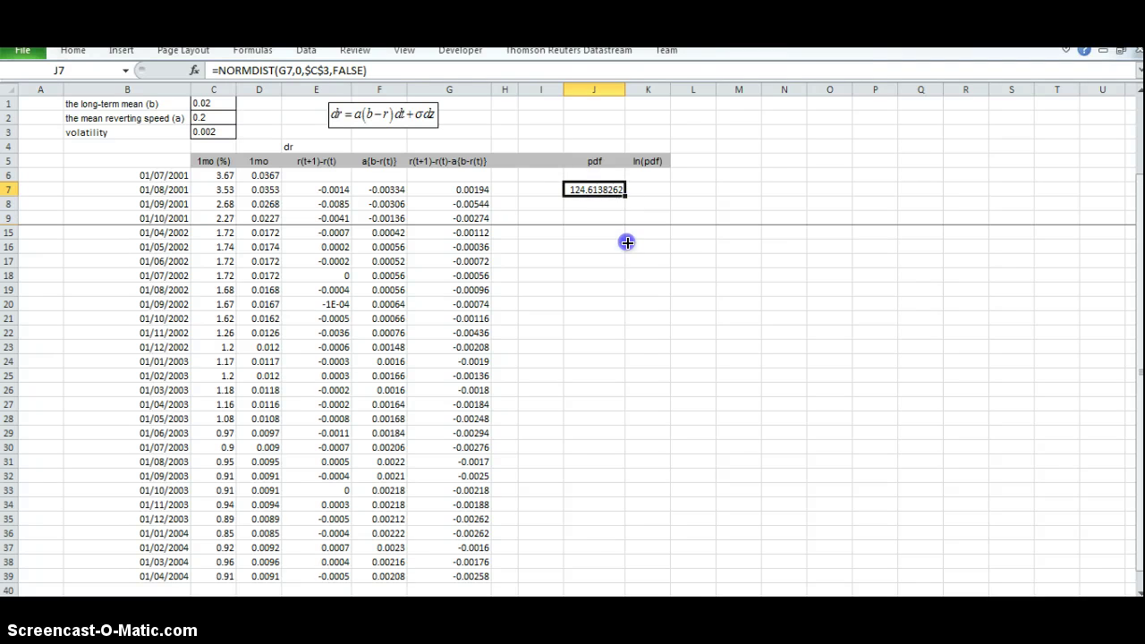
pyautogui.moveTo(627, 243); pyautogui.dragTo(593, 582)
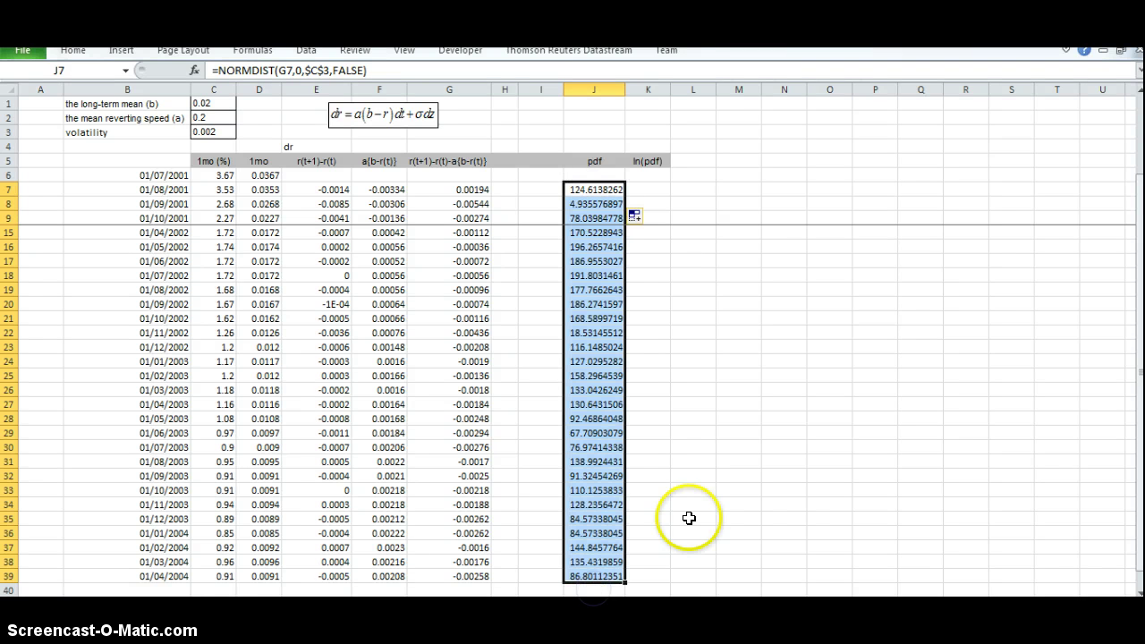
pyautogui.scroll(-2, 682, 532)
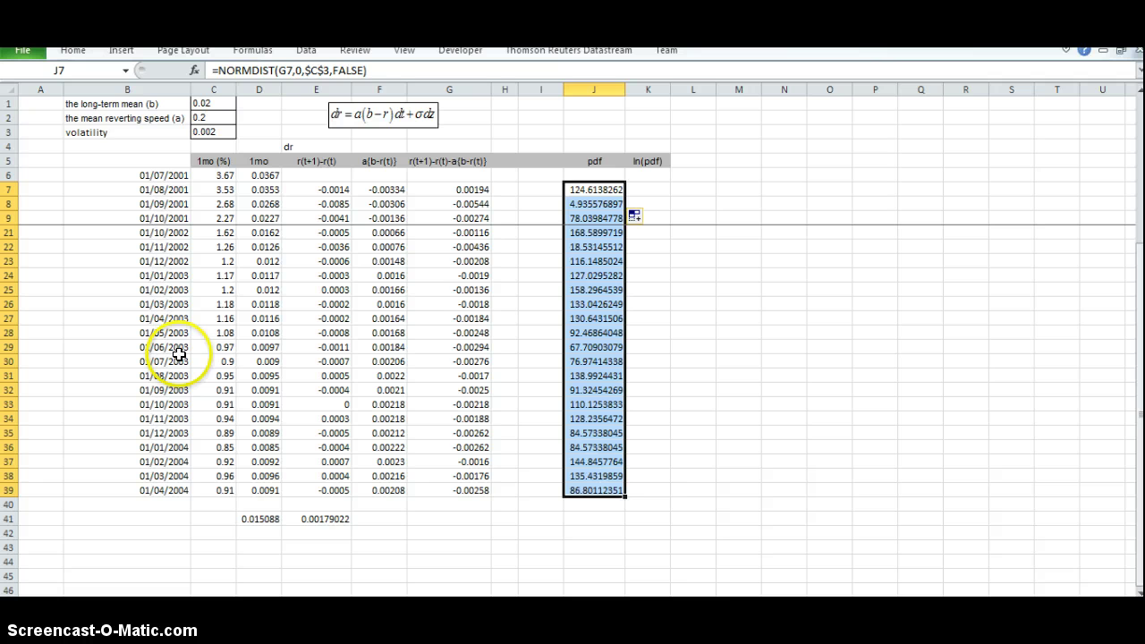
pyautogui.scroll(-1, 646, 484)
pyautogui.click(693, 275)
pyautogui.scroll(4, 649, 482)
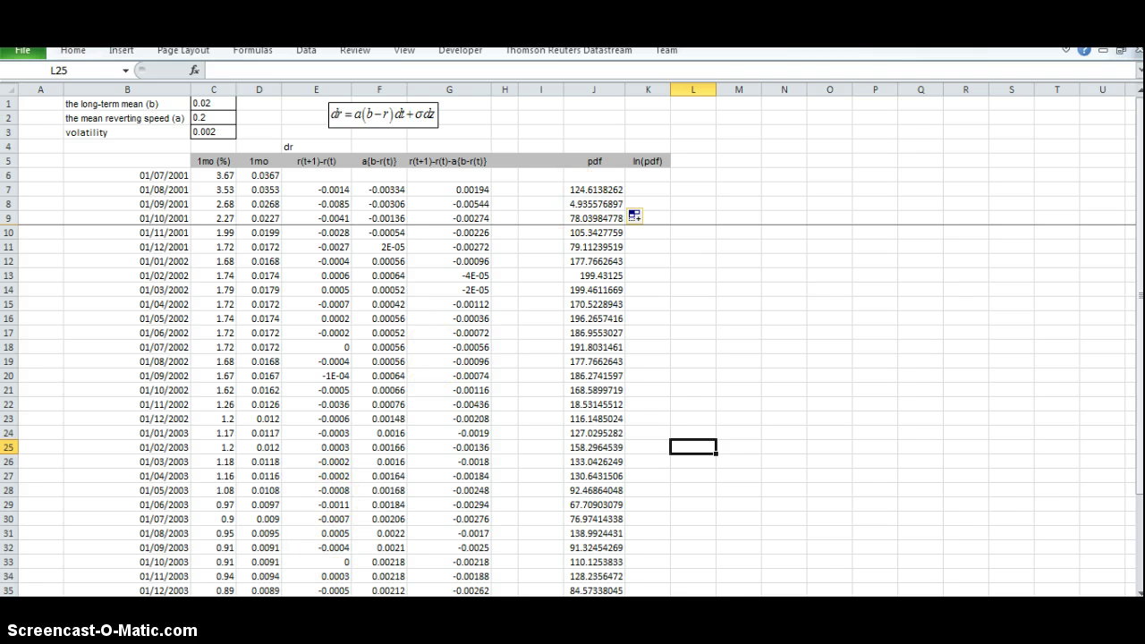
# Switch to the MathWorld Normal Distribution page to review the P(x) density formula
pyautogui.hotkey('alt', 'Tab')
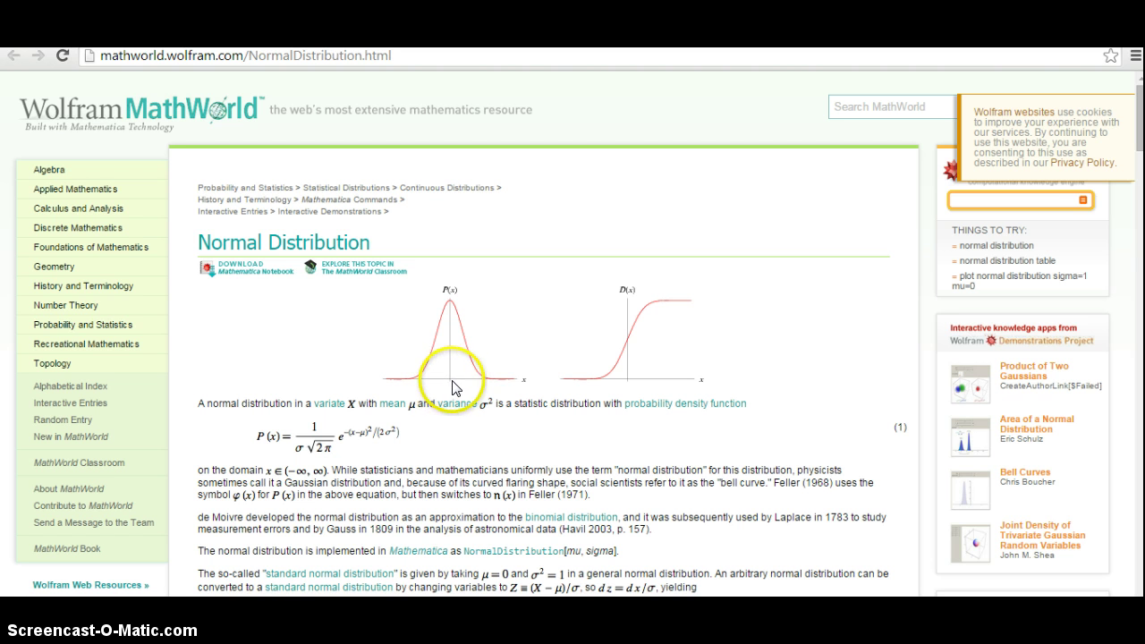
pyautogui.moveTo(440, 597)
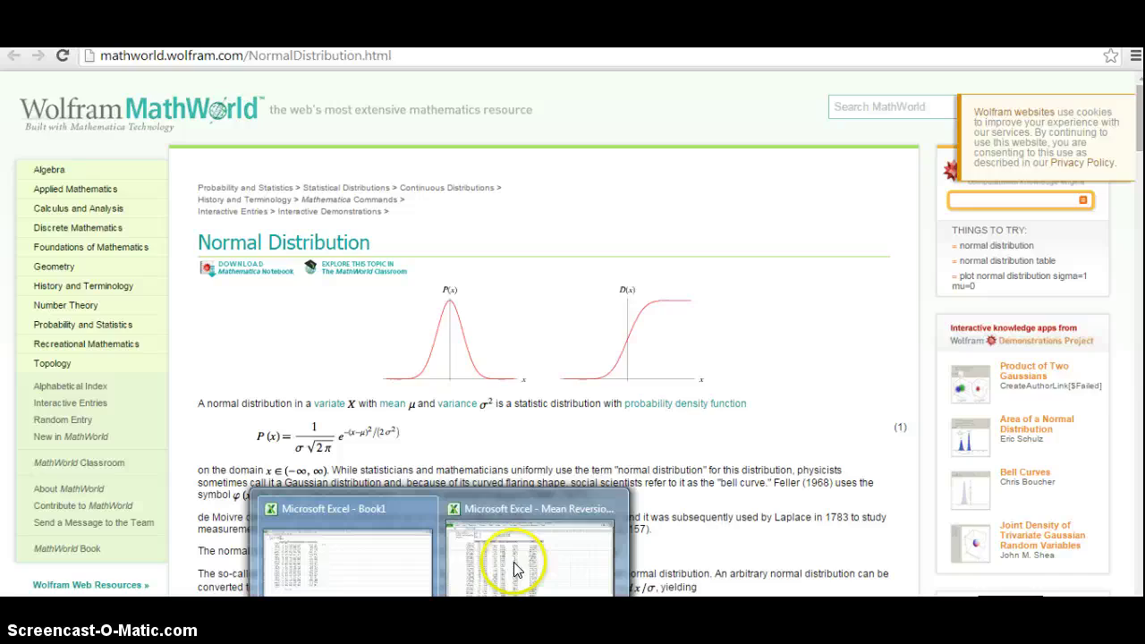
# Enter =LN(J7) in K7 and fill it down to K39
pyautogui.click(504, 562)
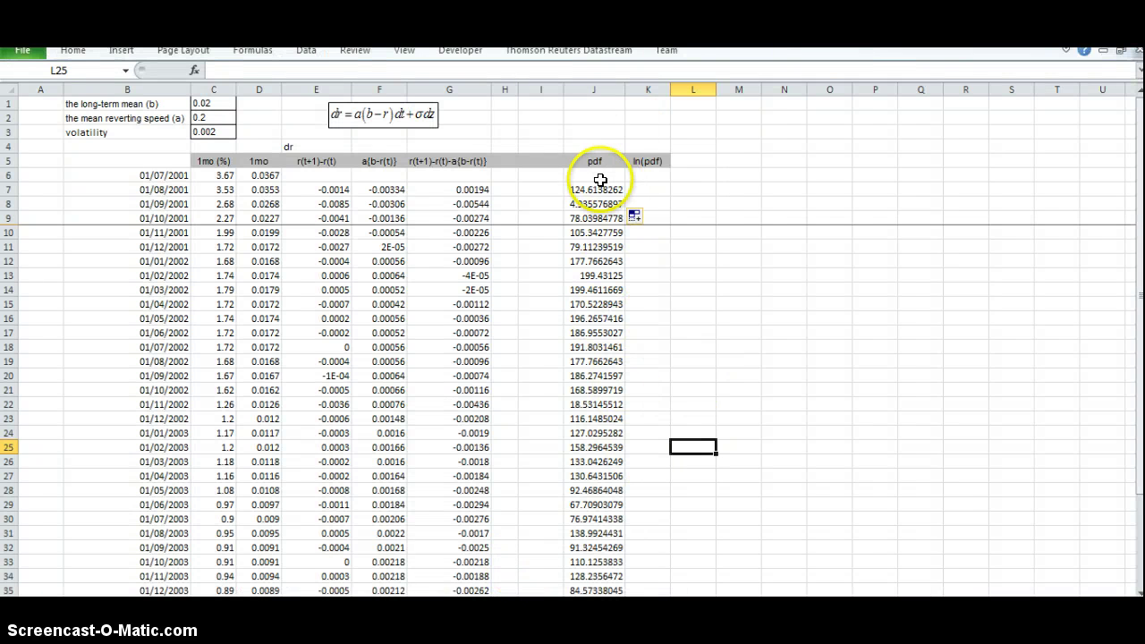
pyautogui.click(646, 189)
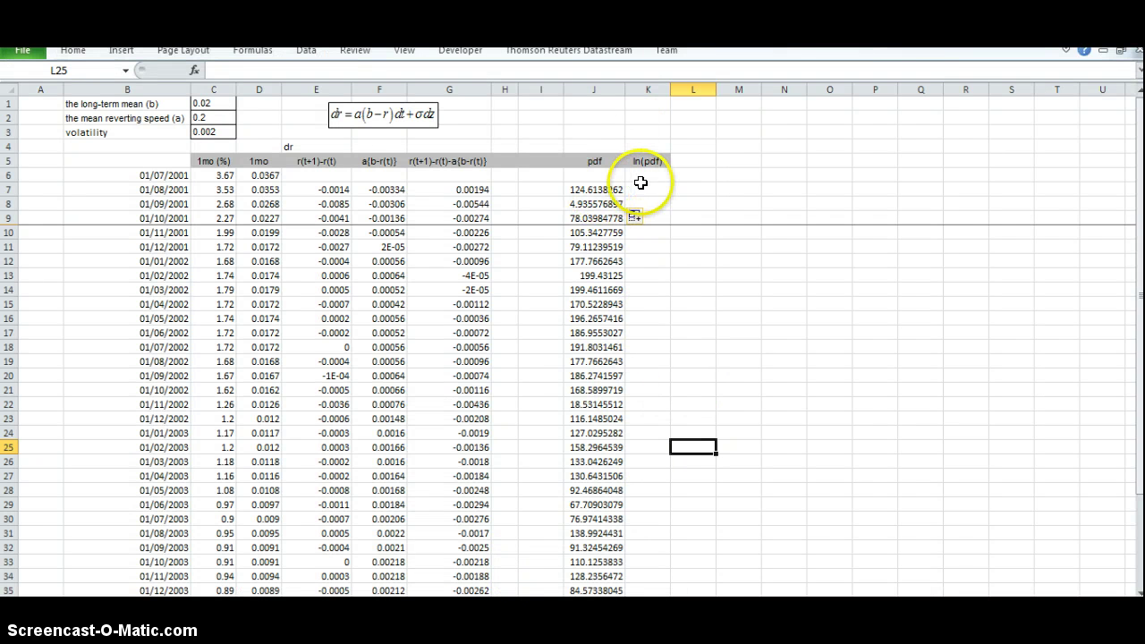
pyautogui.scroll(-2, 546, 514)
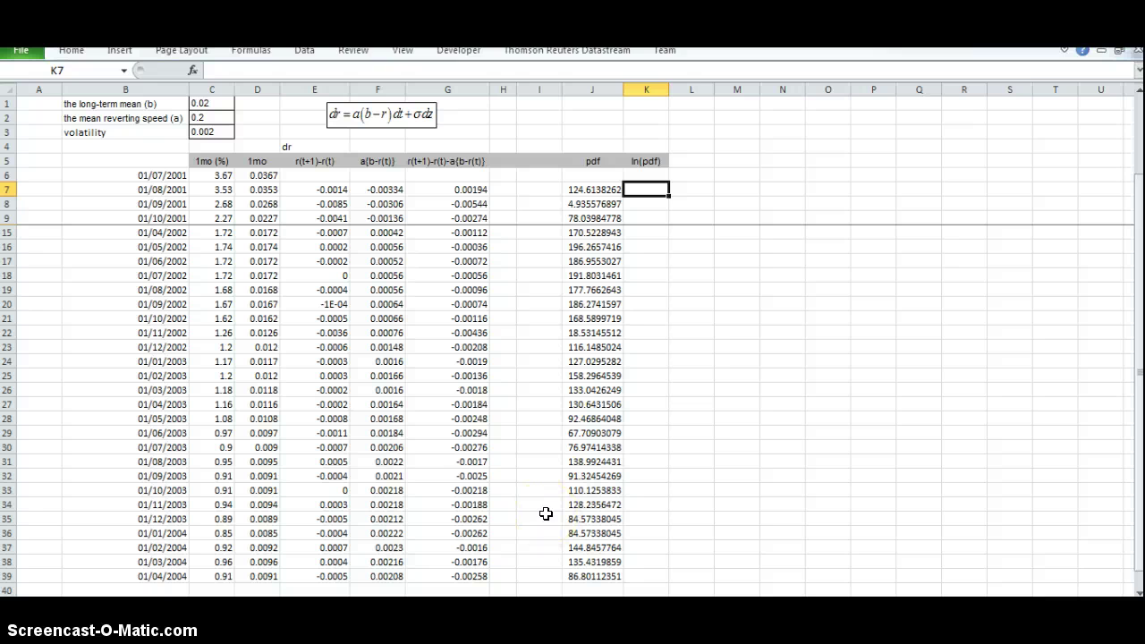
pyautogui.write('=')
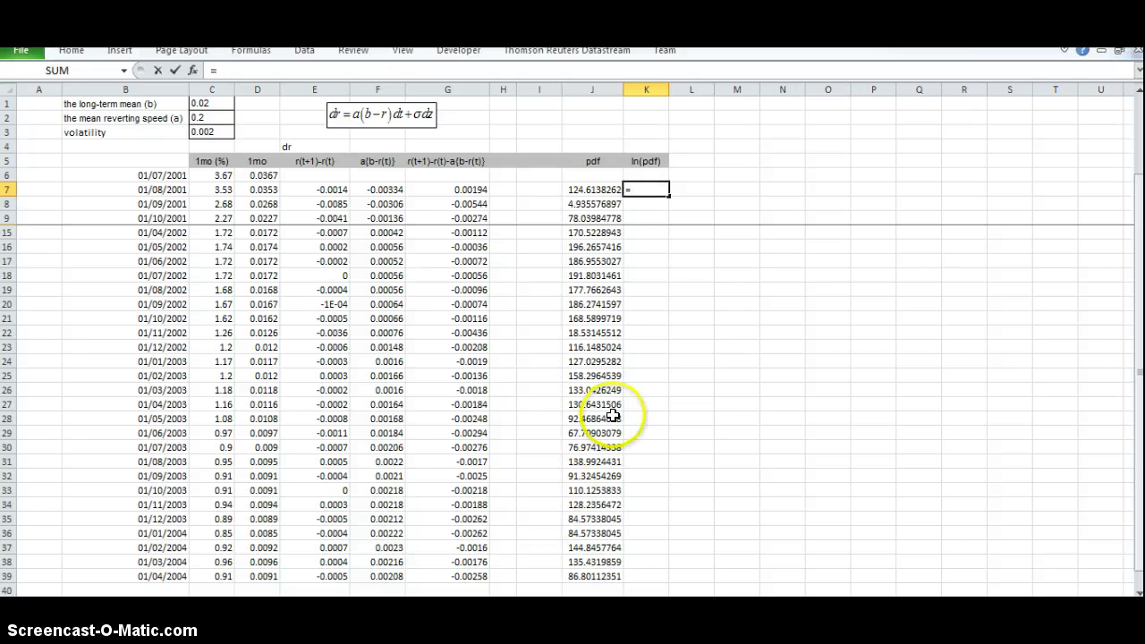
pyautogui.write('ln(')
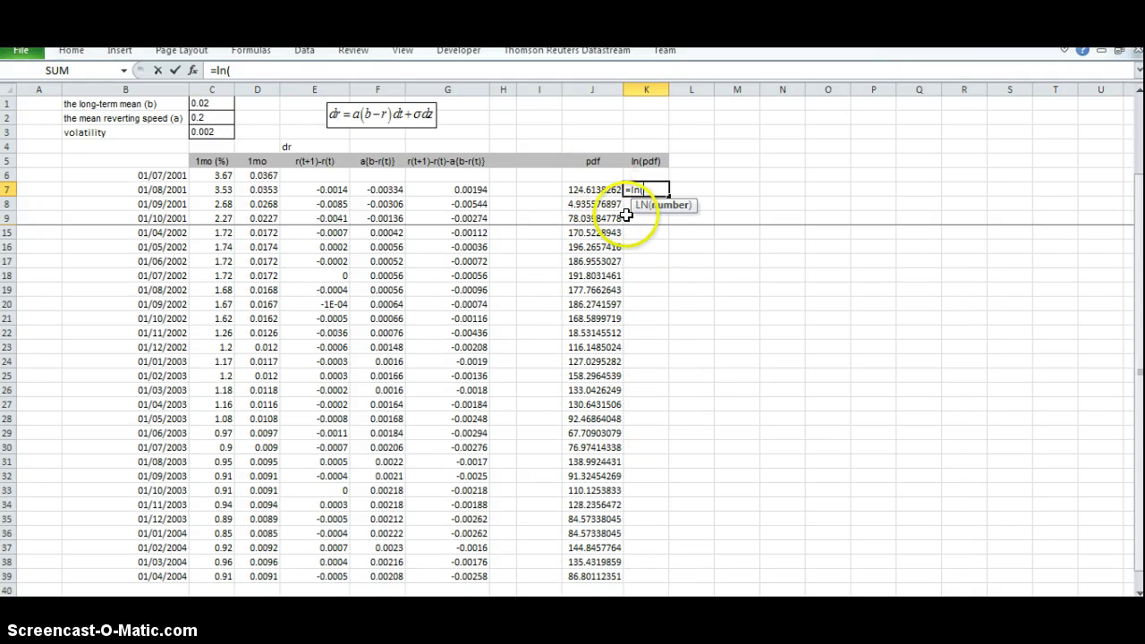
pyautogui.click(585, 188)
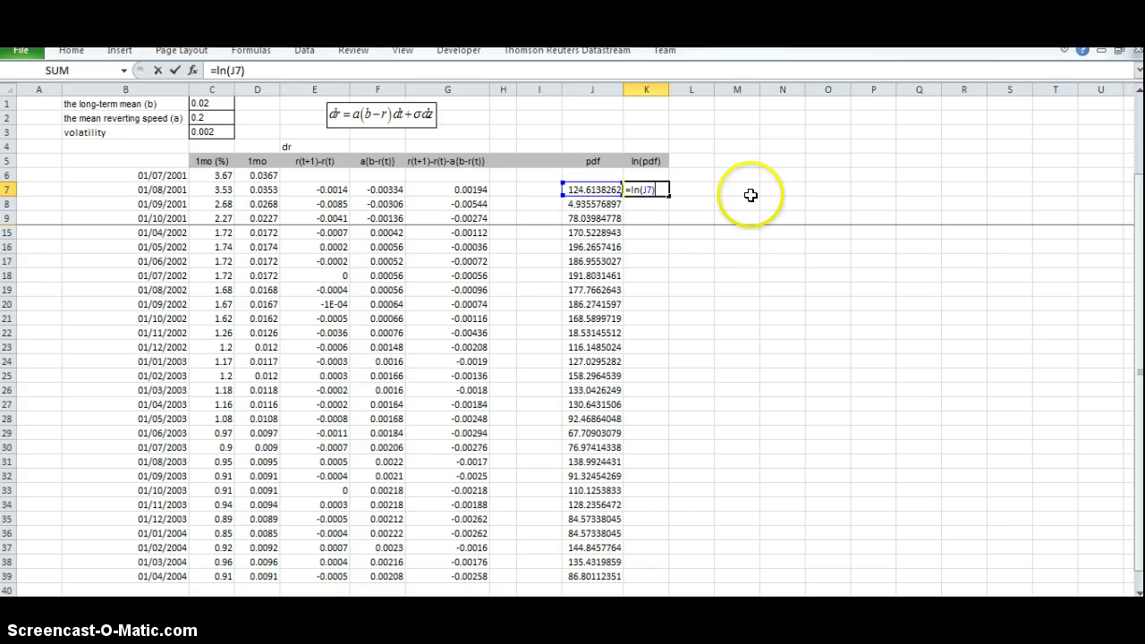
pyautogui.press('Return')
pyautogui.click(656, 189)
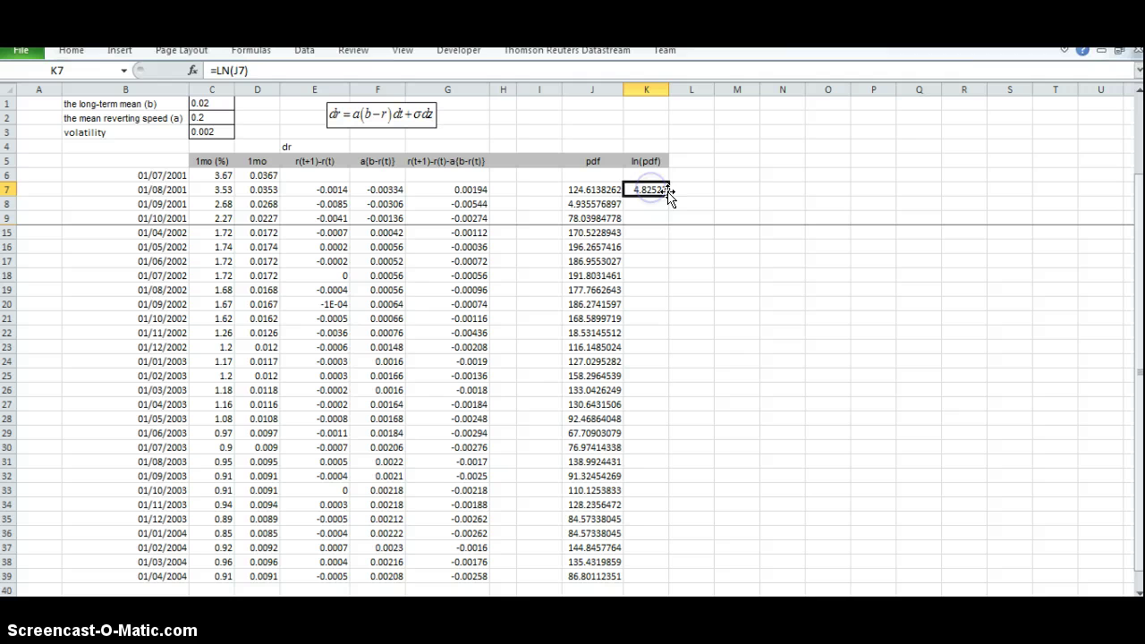
pyautogui.moveTo(672, 196); pyautogui.dragTo(647, 577)
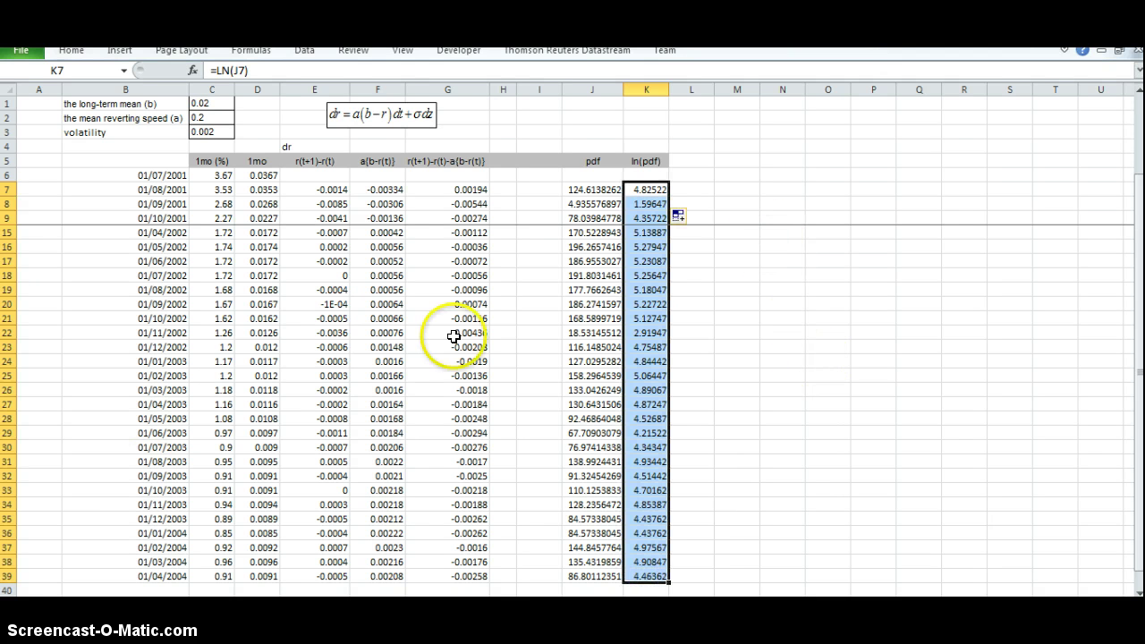
# Enter =SUM(K7:K39) in M7, giving a log-likelihood of 154.6786
pyautogui.click(735, 188)
pyautogui.write('=su')
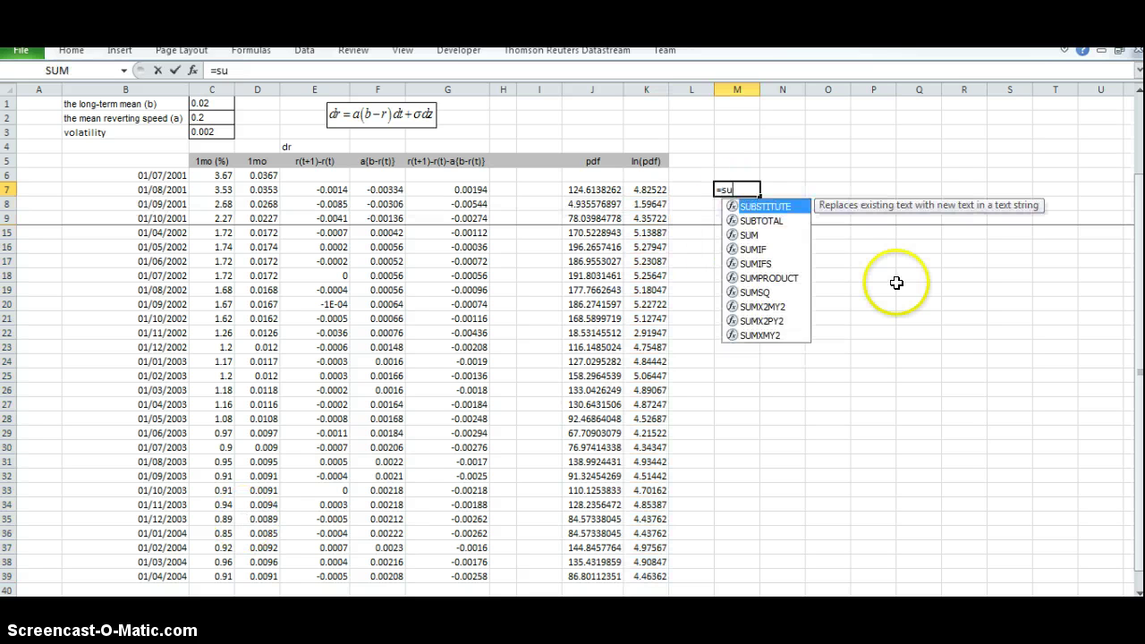
pyautogui.write('m(')
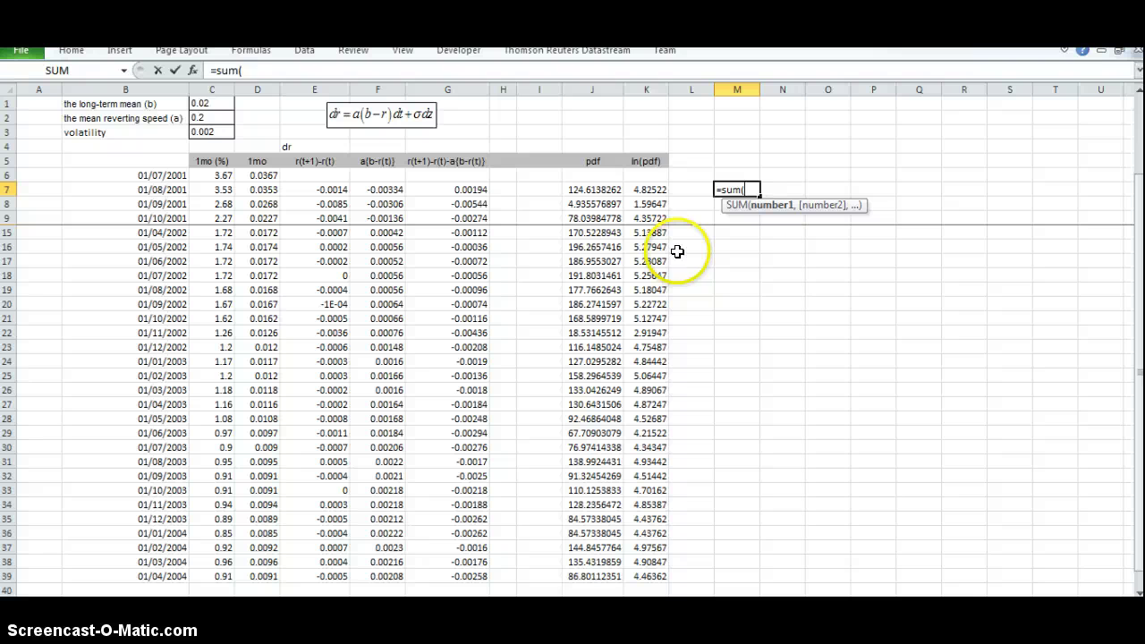
pyautogui.moveTo(654, 188); pyautogui.dragTo(662, 582)
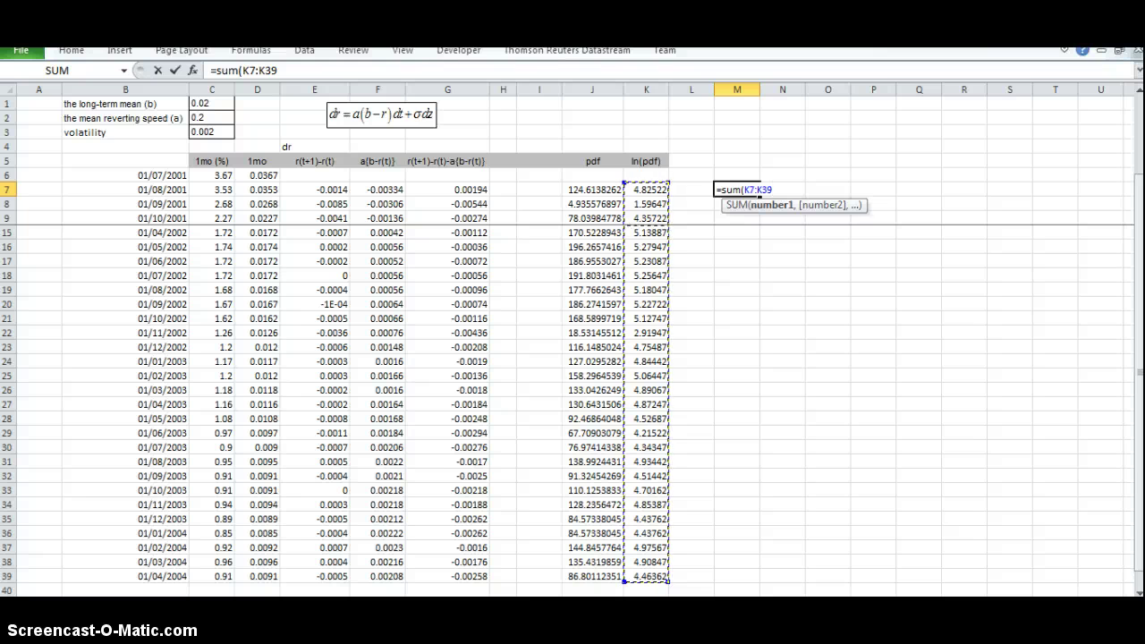
pyautogui.write(')')
pyautogui.press('Return')
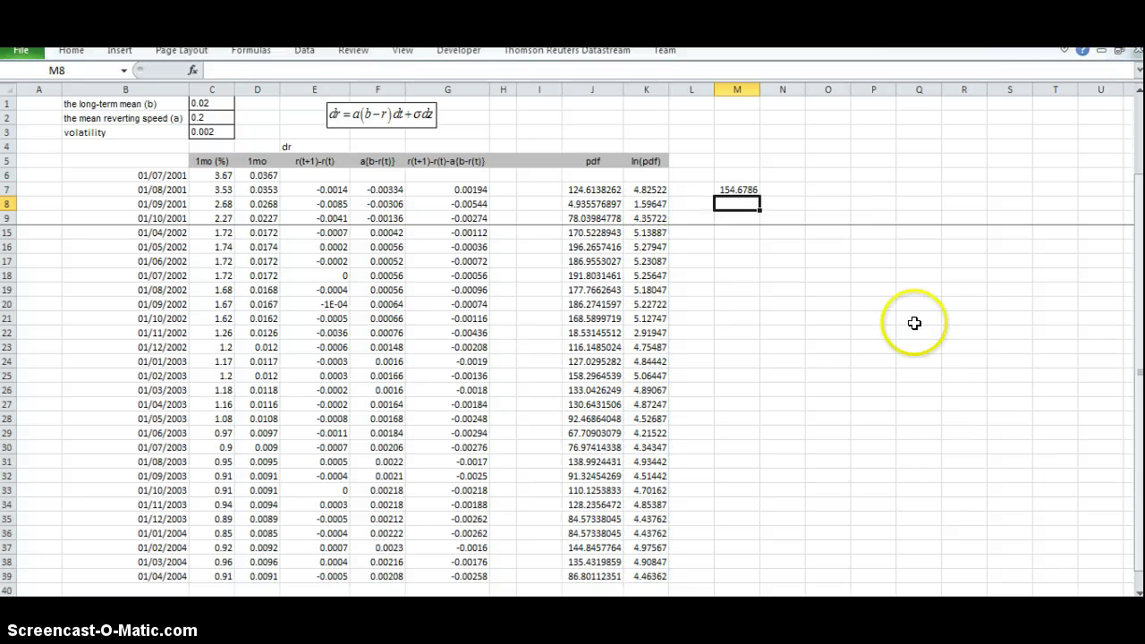
pyautogui.scroll(2, 901, 328)
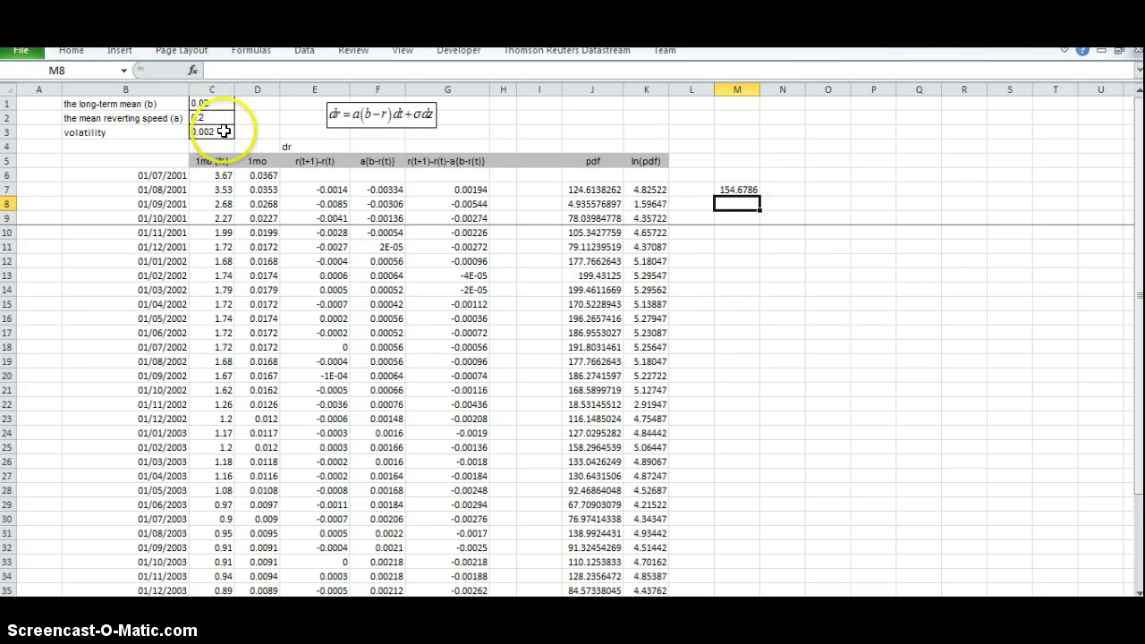
# Run Solver to maximize $M$7 by changing $C$1:$C$3
pyautogui.click(303, 51)
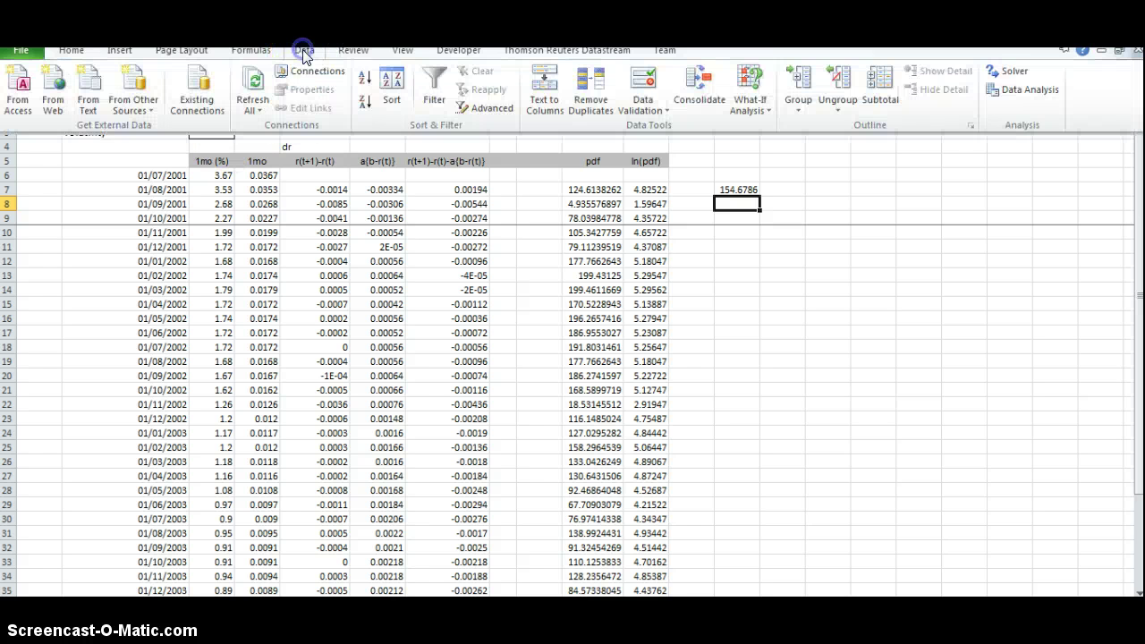
pyautogui.click(1007, 71)
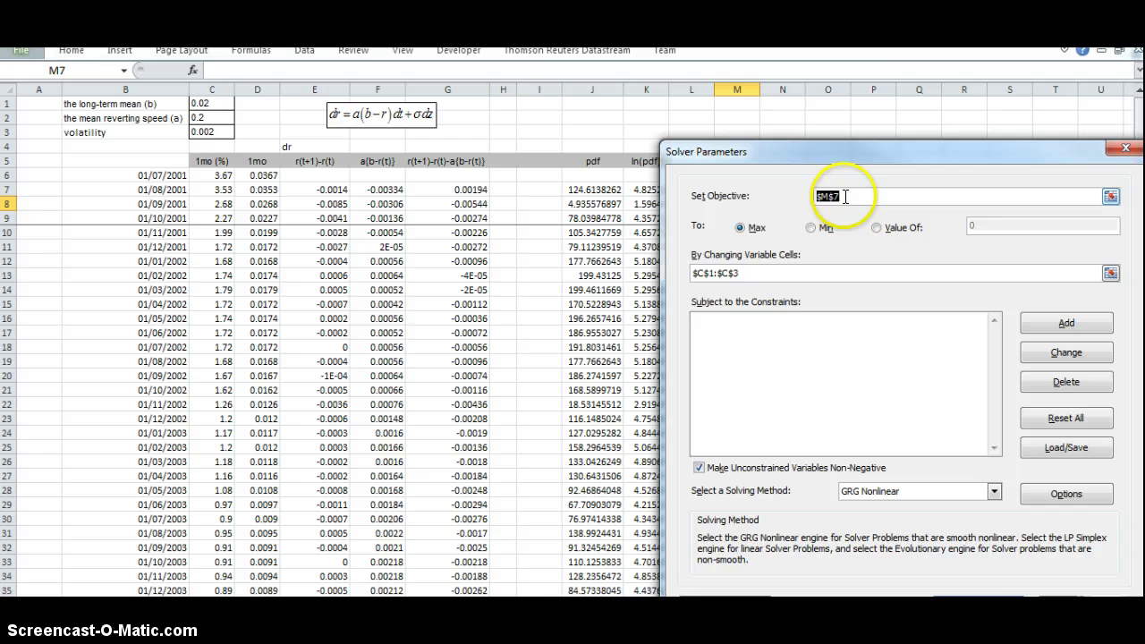
pyautogui.moveTo(859, 154); pyautogui.dragTo(424, 279)
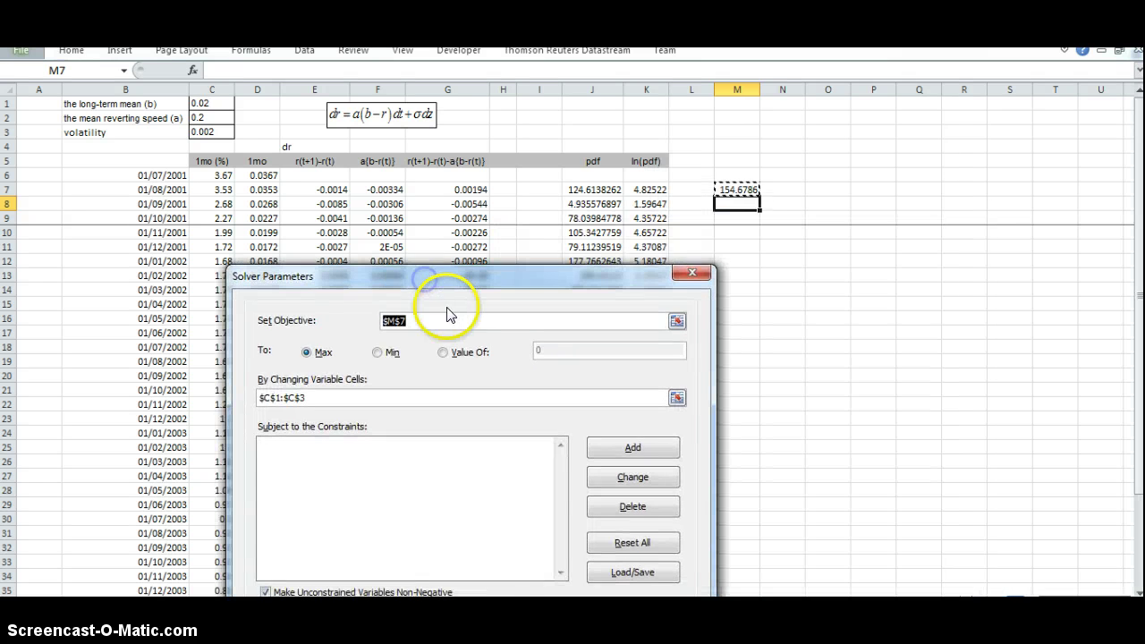
pyautogui.click(423, 322)
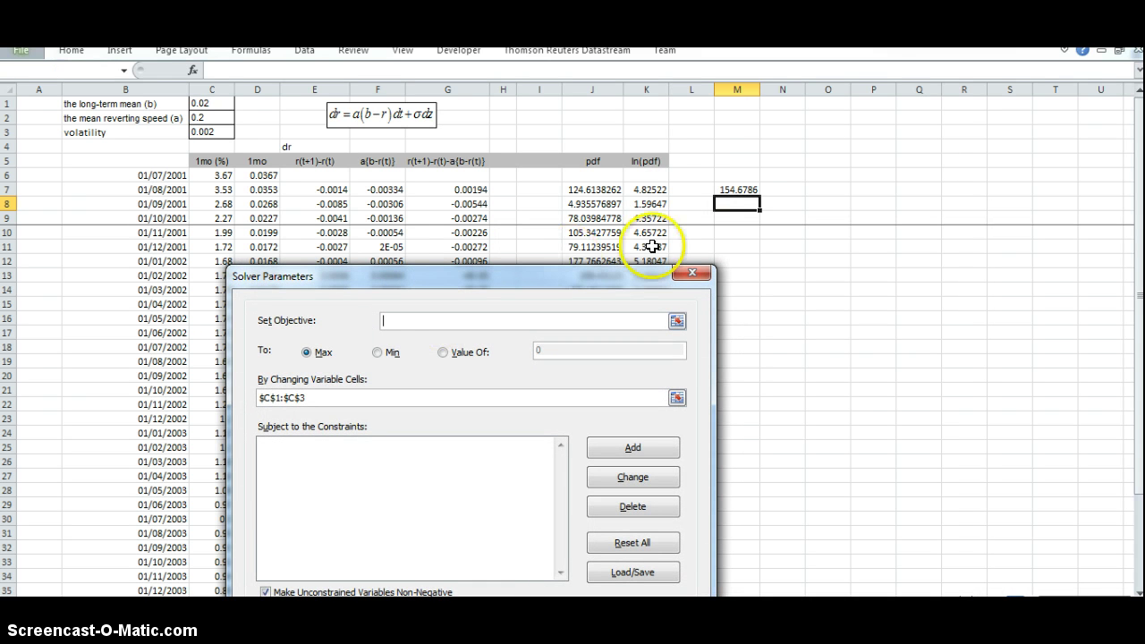
pyautogui.click(737, 189)
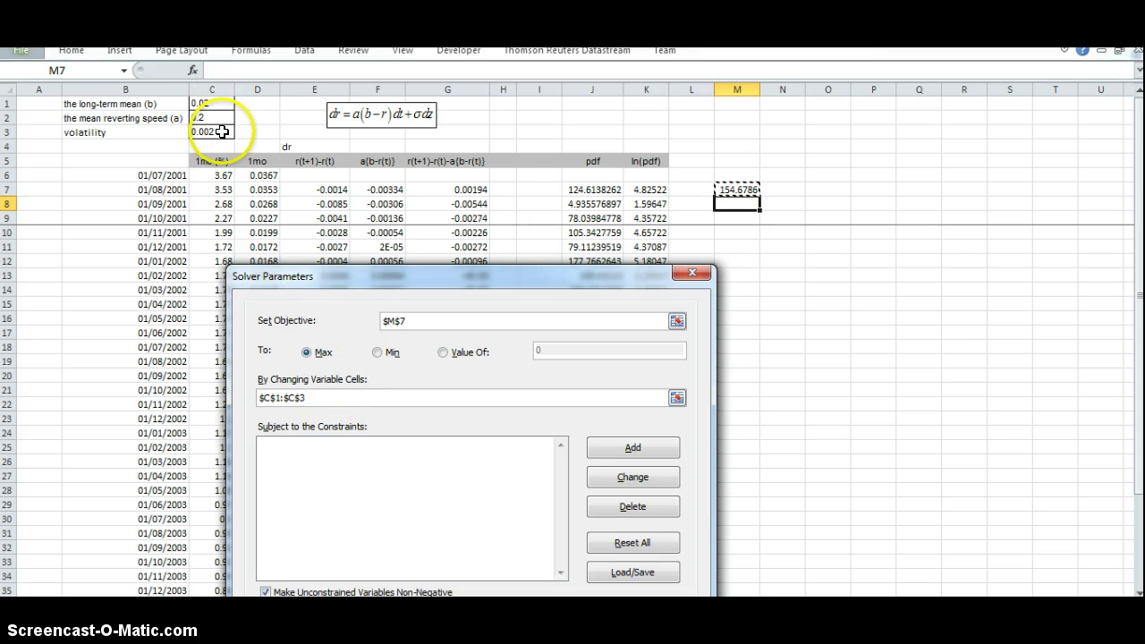
pyautogui.doubleClick(293, 398)
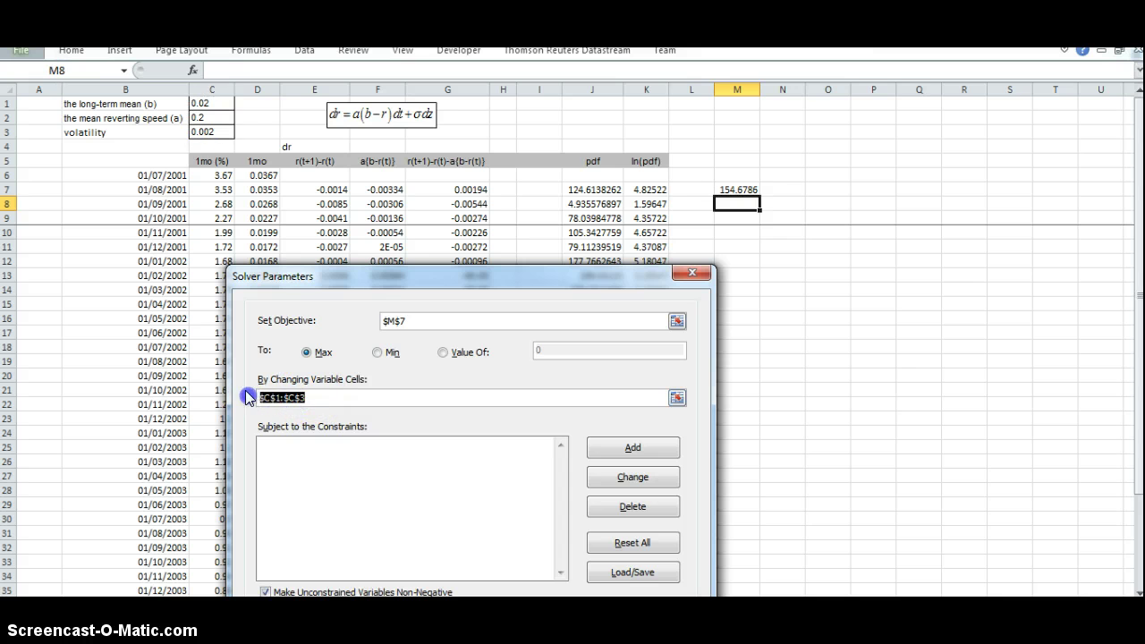
pyautogui.moveTo(205, 103); pyautogui.dragTo(208, 134)
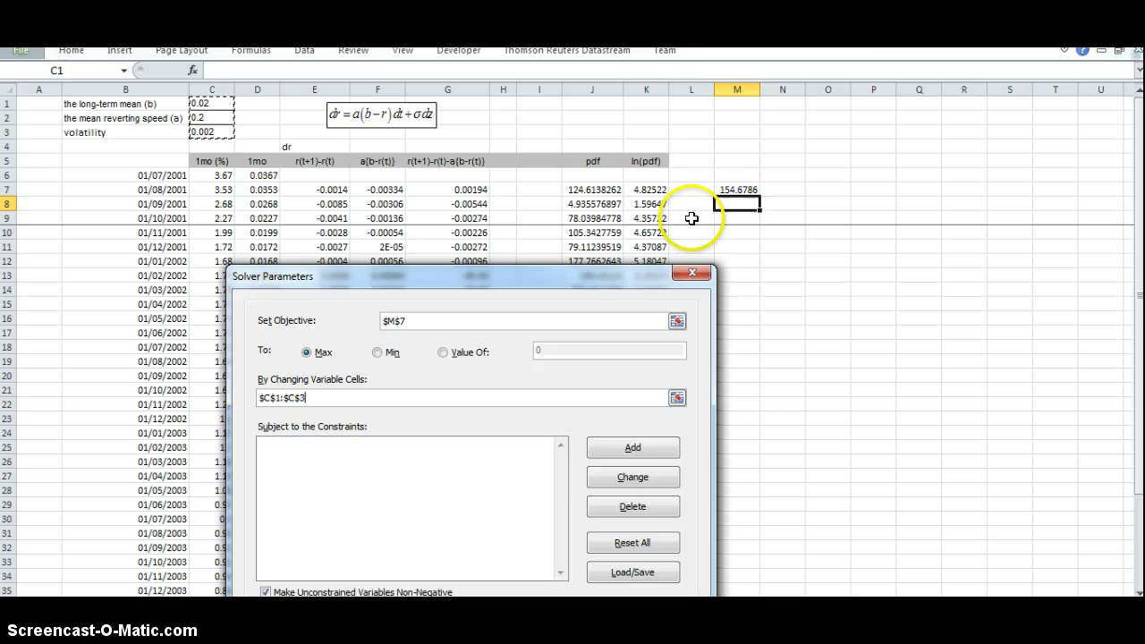
pyautogui.moveTo(569, 271); pyautogui.dragTo(571, 130)
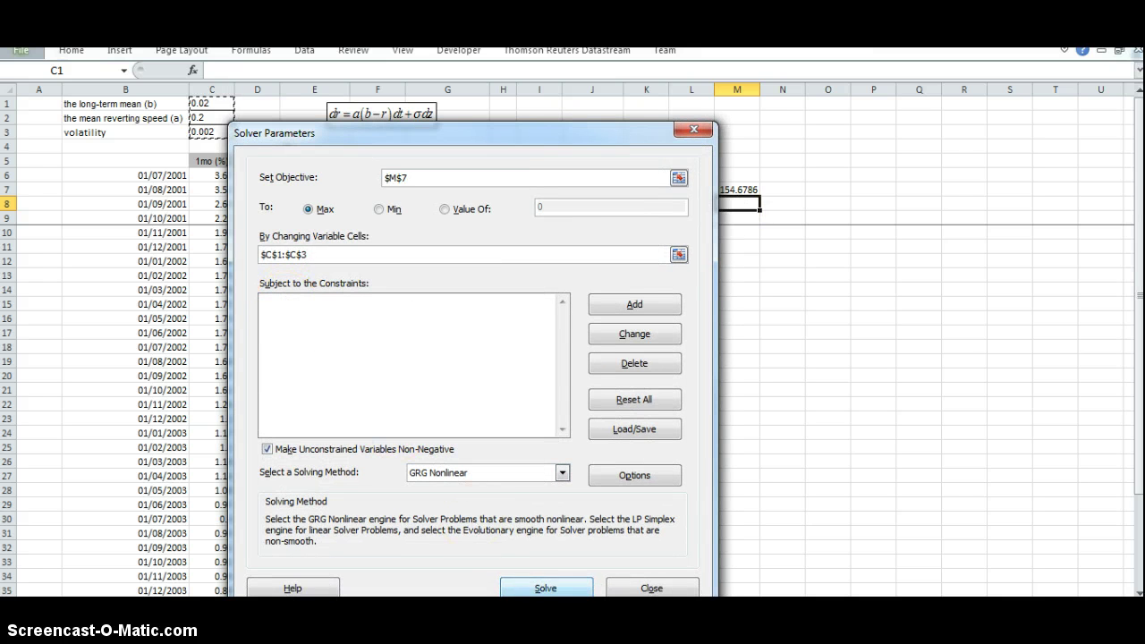
pyautogui.click(538, 590)
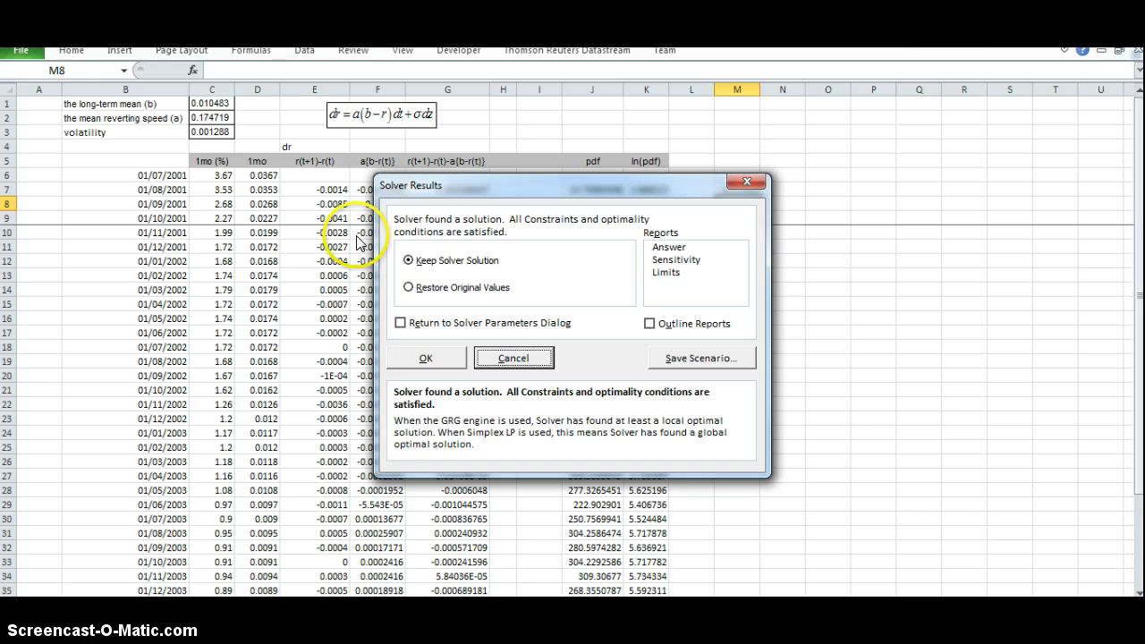
# Keep Solver's solution so M7 reads 172.7669, then check the formulas in F7 and G7
pyautogui.click(431, 353)
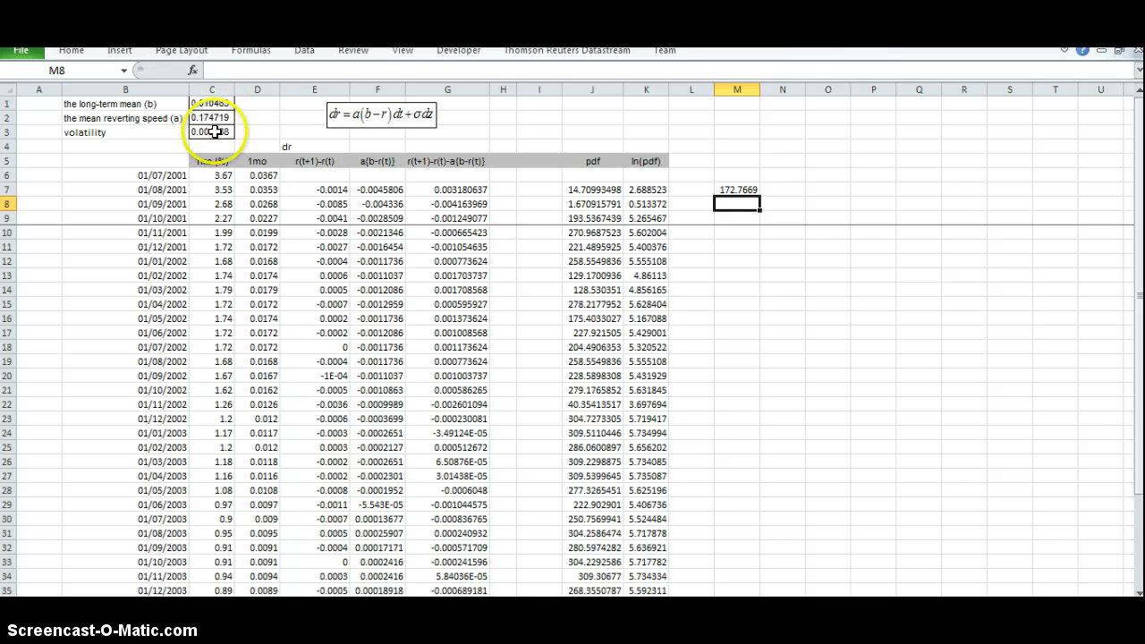
pyautogui.click(370, 190)
pyautogui.click(449, 190)
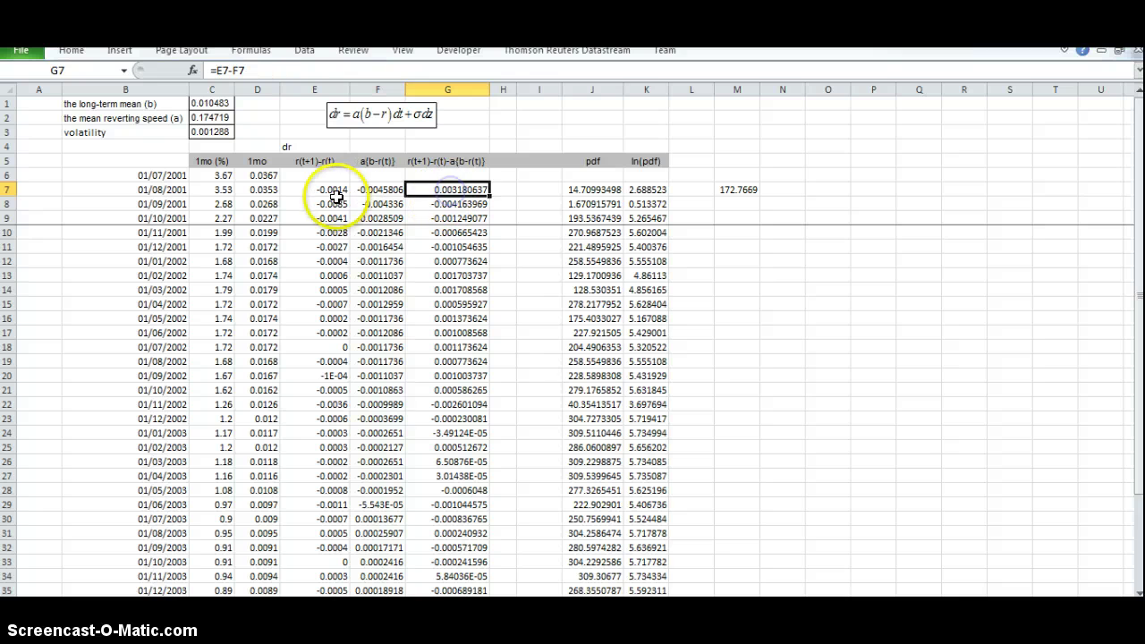